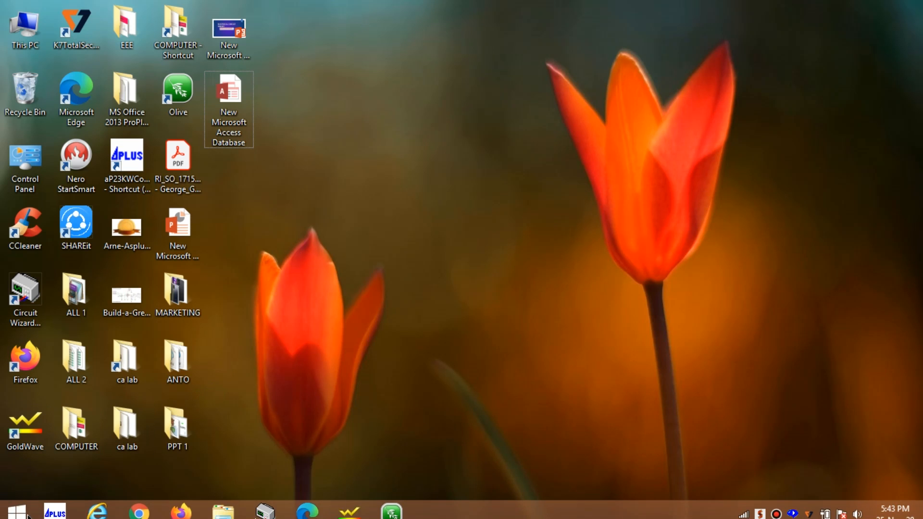
# Search for Access 2013, launch it and create a blank desktop database.
pyautogui.click(17, 508)
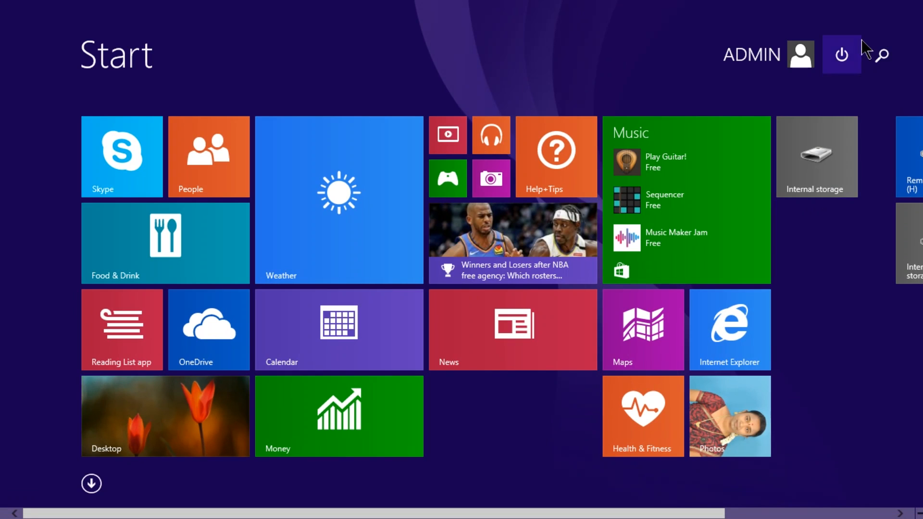
pyautogui.click(881, 54)
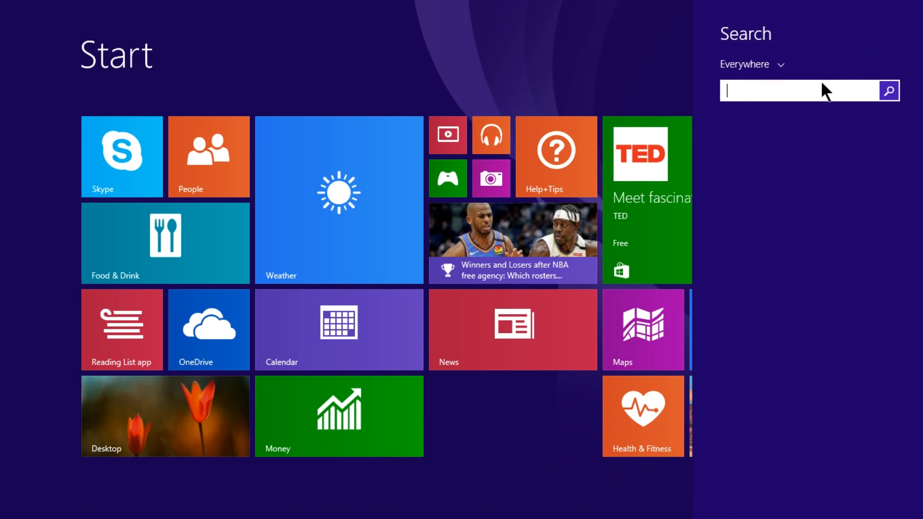
pyautogui.write('acce')
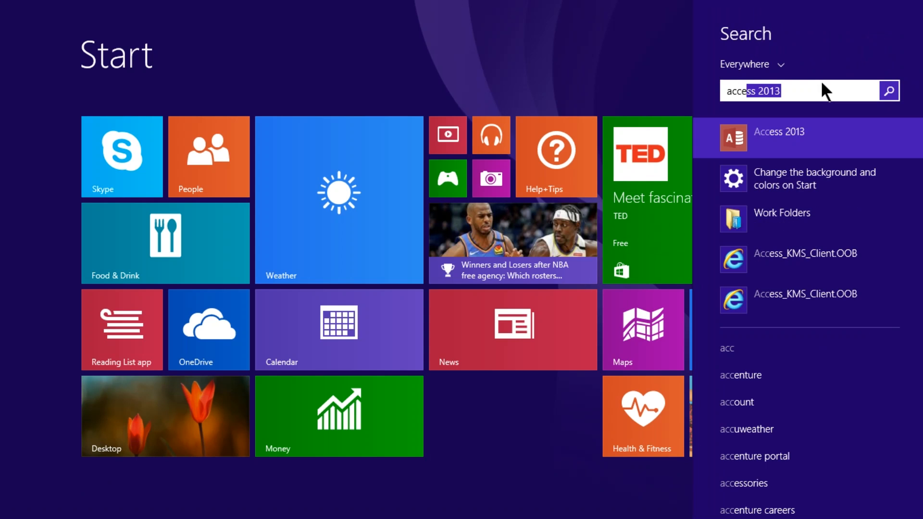
pyautogui.write('ss')
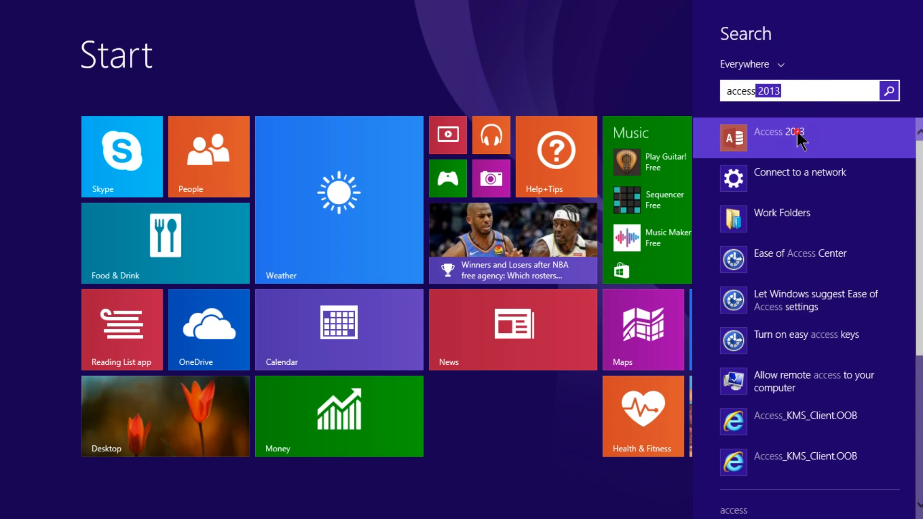
pyautogui.click(778, 132)
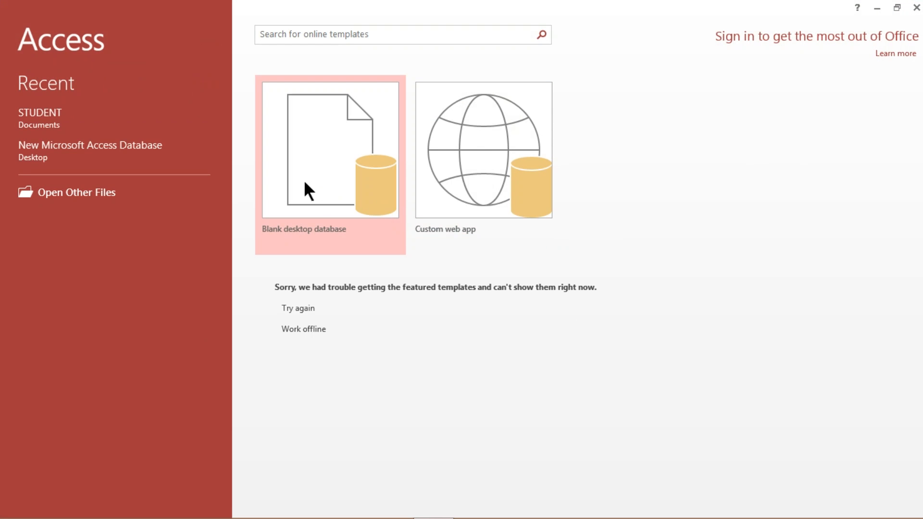
pyautogui.doubleClick(356, 140)
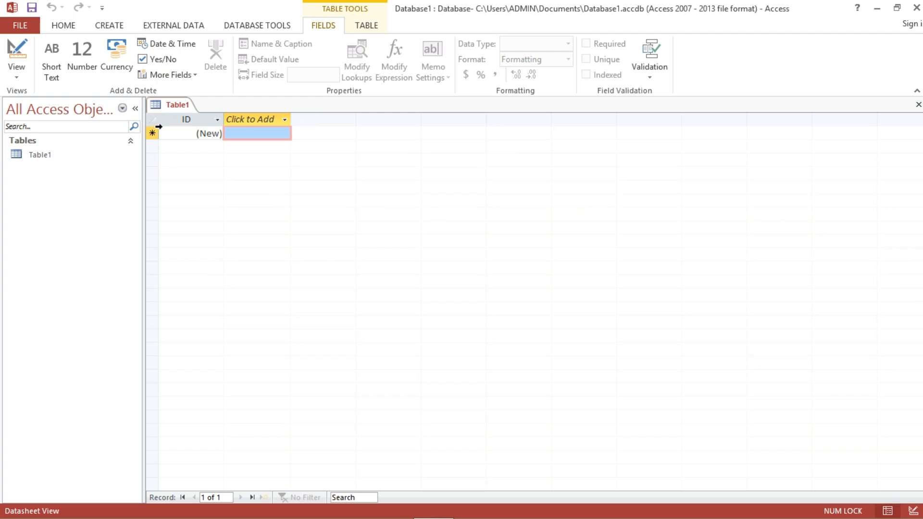
# Switch the new table to Design View, saving it under the name "details".
pyautogui.click(22, 53)
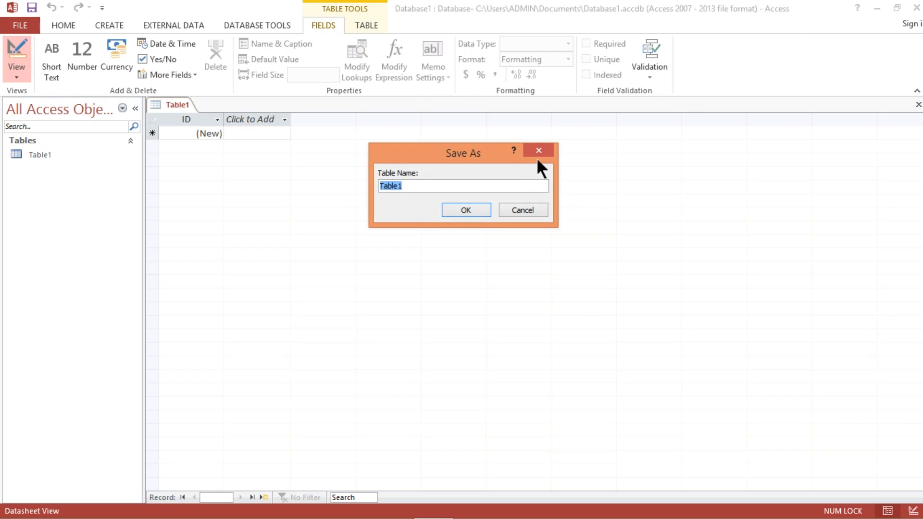
pyautogui.click(421, 186)
pyautogui.press('BackSpace')
pyautogui.press('BackSpace')
pyautogui.press('BackSpace')
pyautogui.press('BackSpace')
pyautogui.press('BackSpace')
pyautogui.press('BackSpace')
pyautogui.write('details')
pyautogui.press('Return')
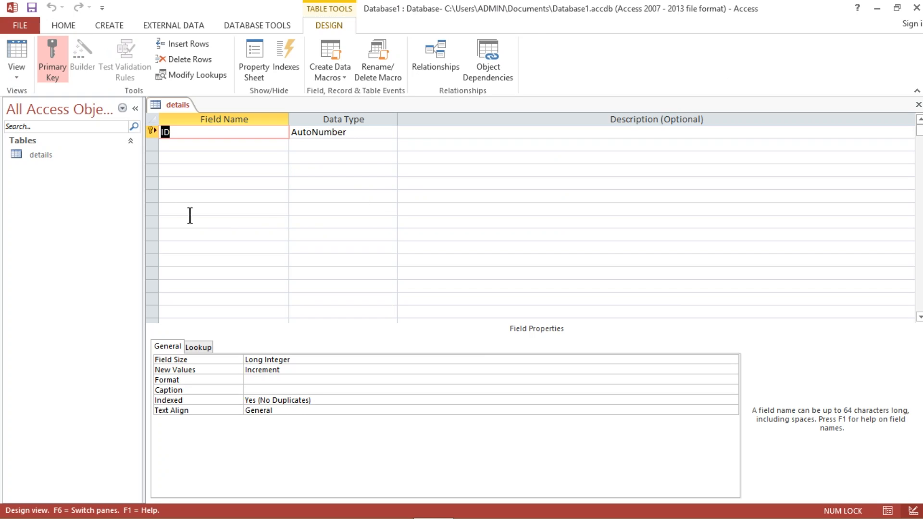
pyautogui.click(19, 68)
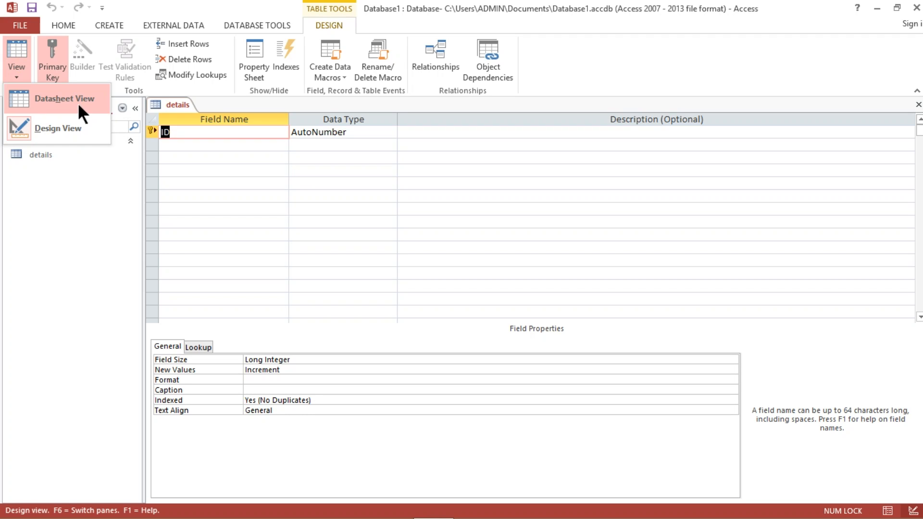
pyautogui.click(79, 128)
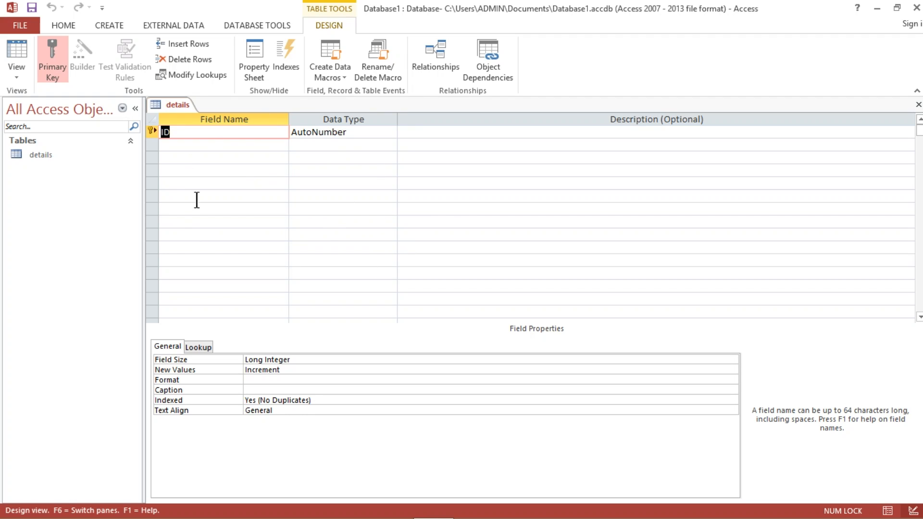
pyautogui.click(28, 78)
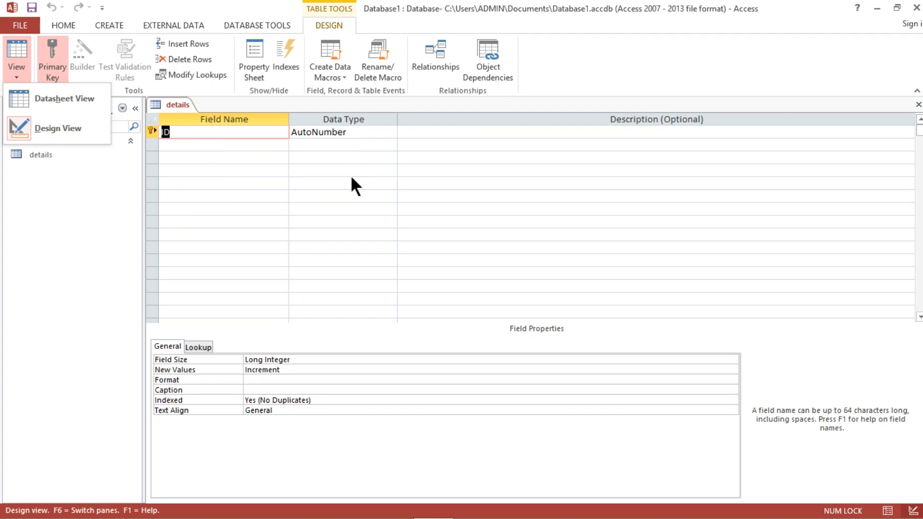
pyautogui.click(21, 71)
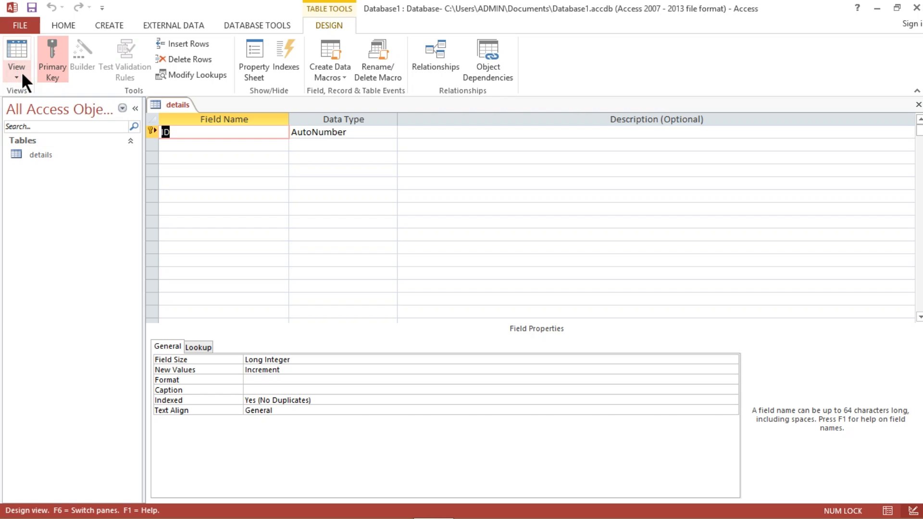
pyautogui.click(19, 71)
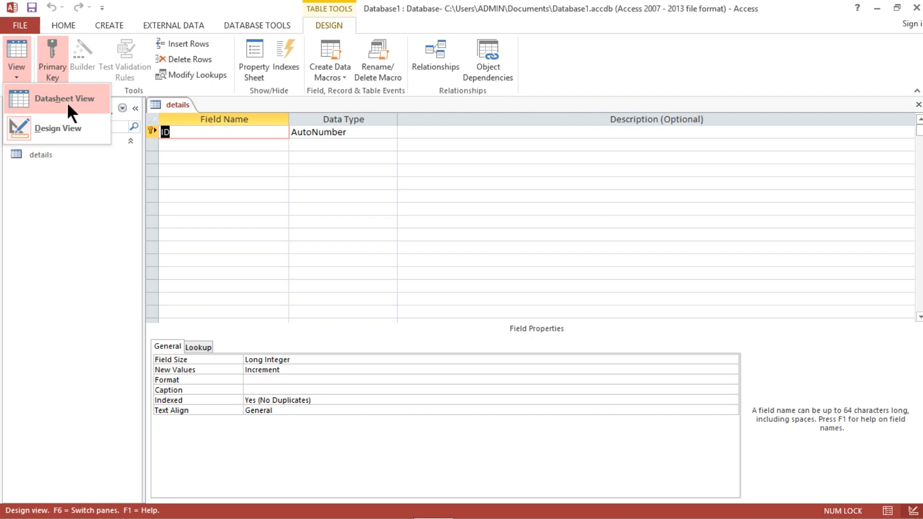
# Rename the ID field of the details table as ROLL NO.
pyautogui.click(180, 131)
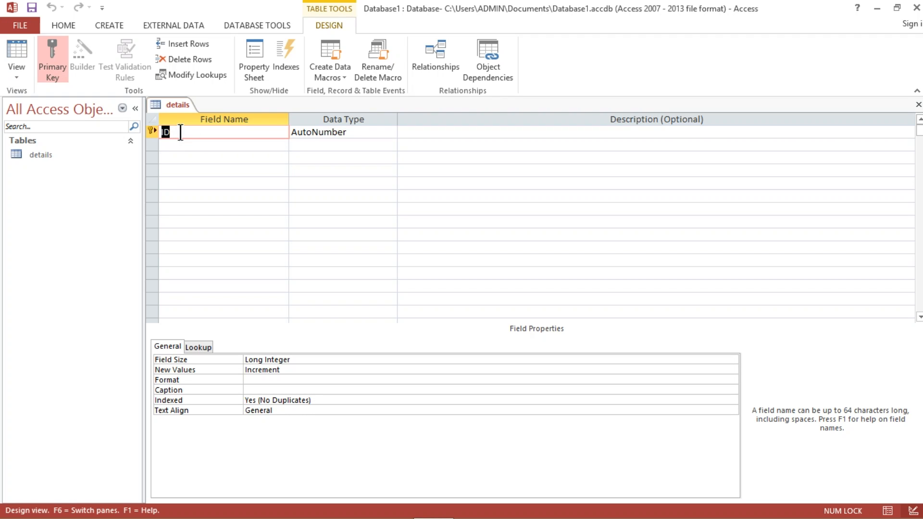
pyautogui.press('BackSpace')
pyautogui.write('roll')
pyautogui.press('BackSpace')
pyautogui.press('BackSpace')
pyautogui.press('BackSpace')
pyautogui.press('BackSpace')
pyautogui.press('capslock')
pyautogui.write('ROLL')
pyautogui.write('NO')
# Set the data type of the ROLL NO field to Number.
pyautogui.click(374, 134)
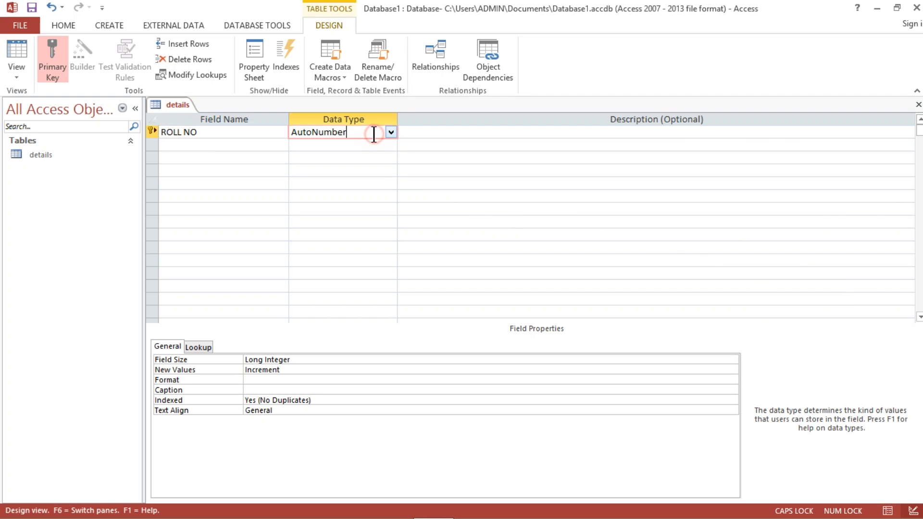
pyautogui.click(391, 132)
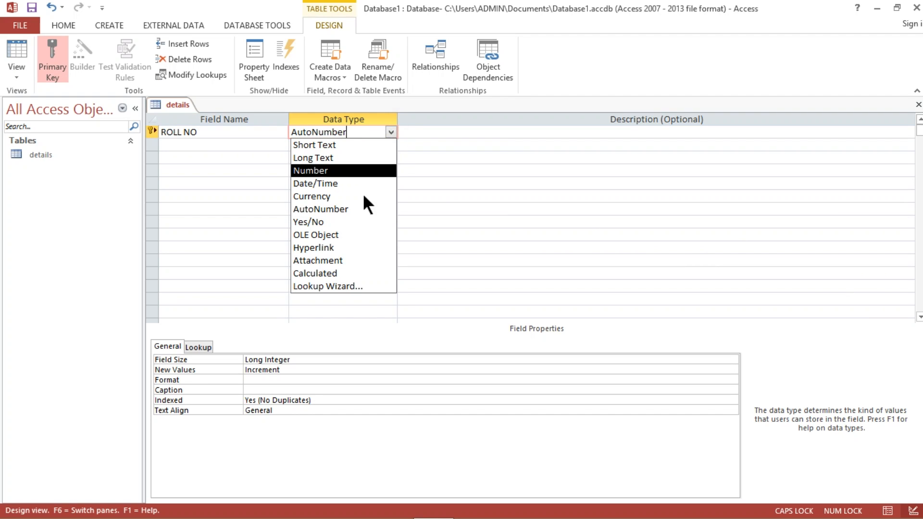
pyautogui.click(335, 184)
pyautogui.click(391, 133)
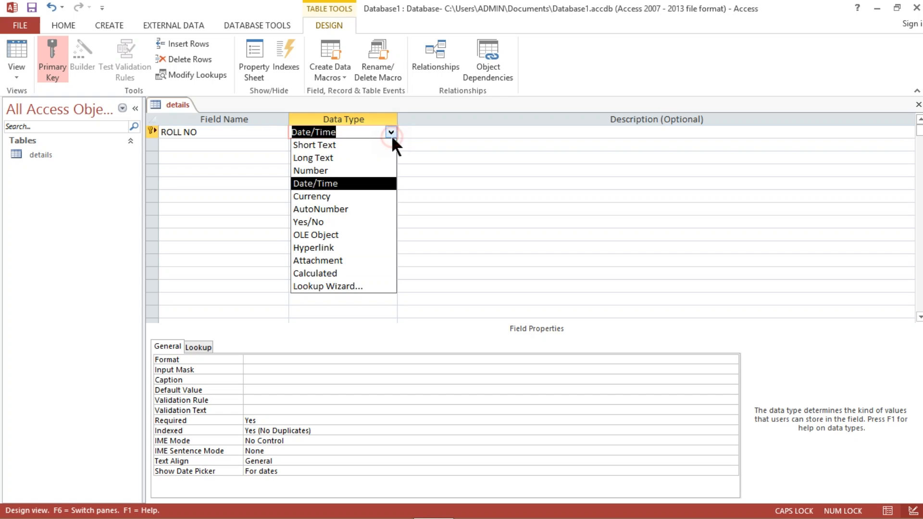
pyautogui.click(337, 170)
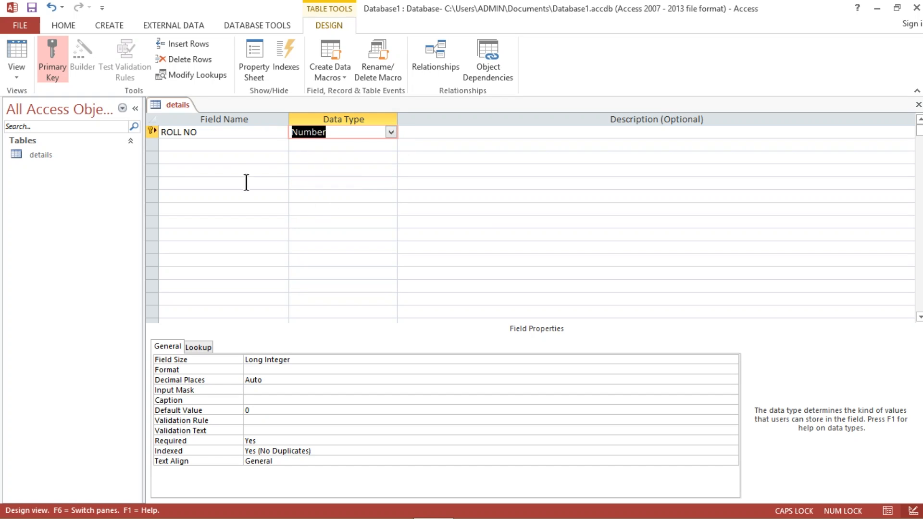
# Add a STUDENT NAME field with the Short Text data type below ROLL NO.
pyautogui.click(249, 155)
pyautogui.click(259, 145)
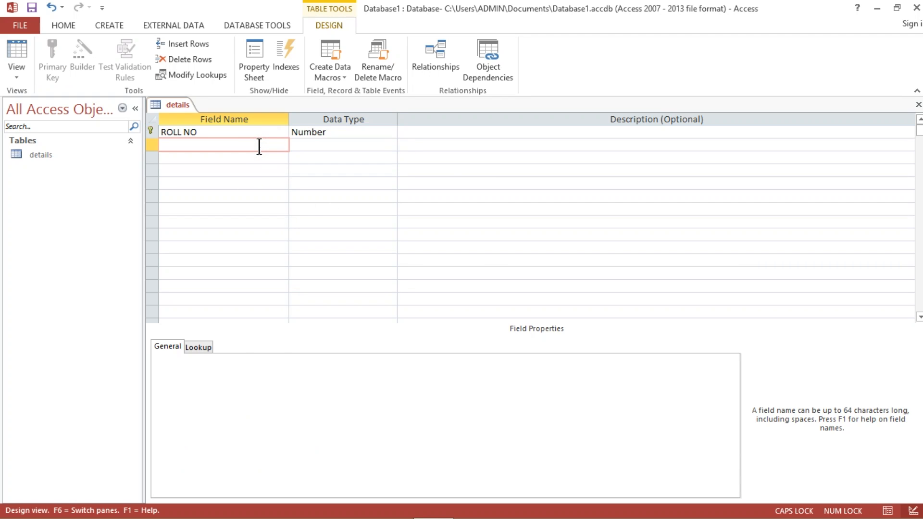
pyautogui.write('STUDENT NAME')
pyautogui.press('Tab')
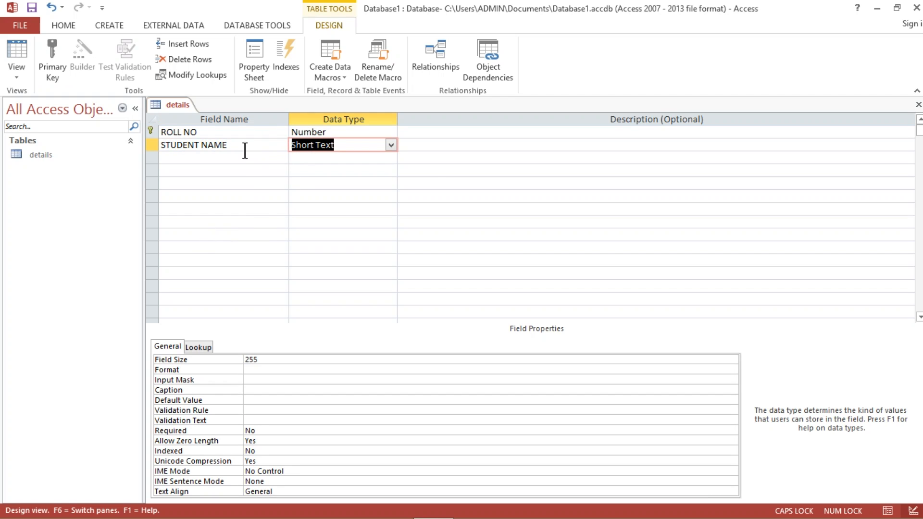
pyautogui.click(390, 144)
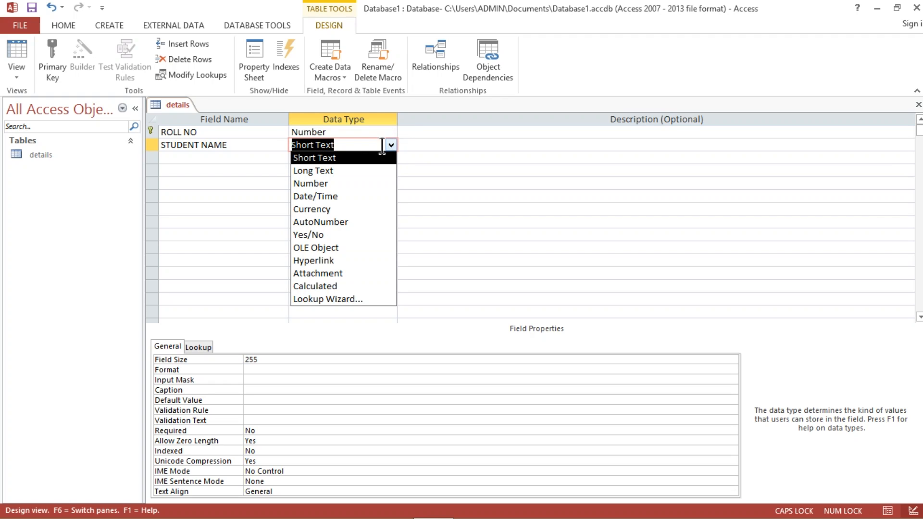
pyautogui.click(344, 159)
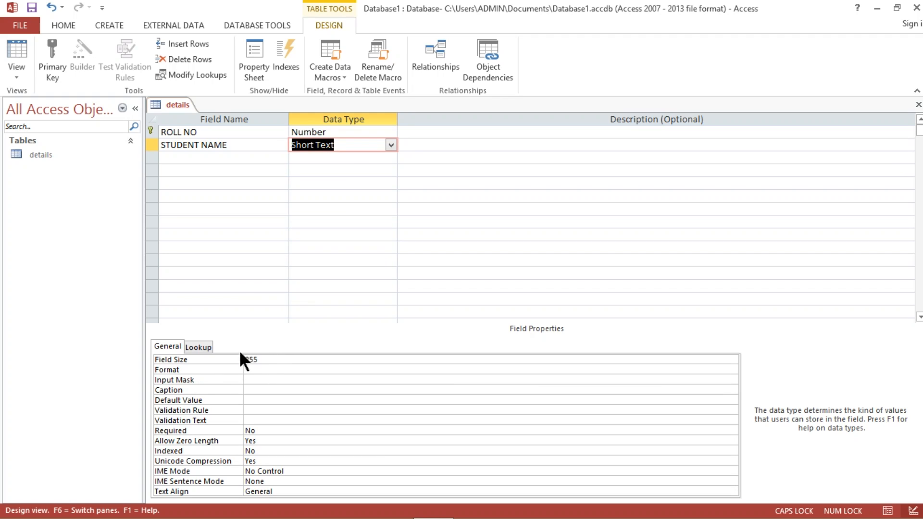
# Set the field size of the STUDENT NAME field to 50.
pyautogui.click(245, 360)
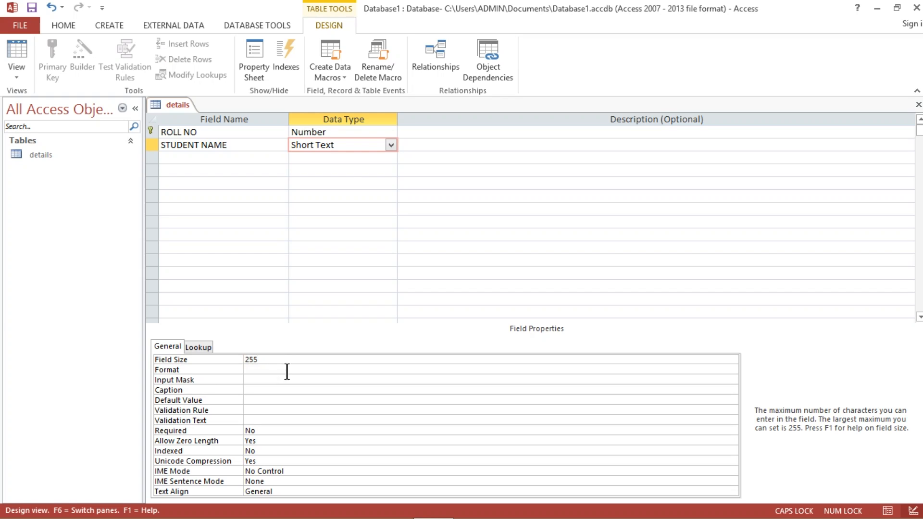
pyautogui.press('BackSpace')
pyautogui.press('BackSpace')
pyautogui.press('BackSpace')
pyautogui.write('50')
# Add two more fields, ADDRESS and CITY, below STUDENT NAME, both with the Short Text data type.
pyautogui.click(220, 158)
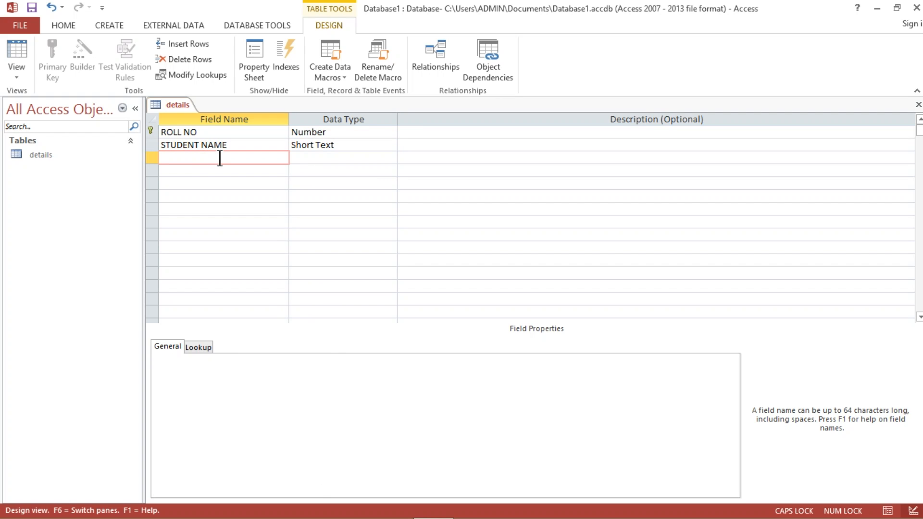
pyautogui.write('ADDRESS')
pyautogui.click(334, 159)
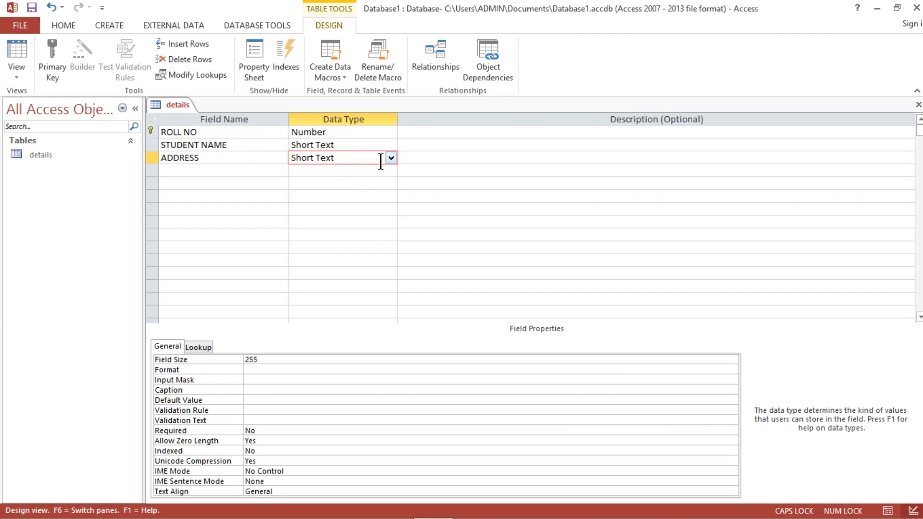
pyautogui.click(185, 169)
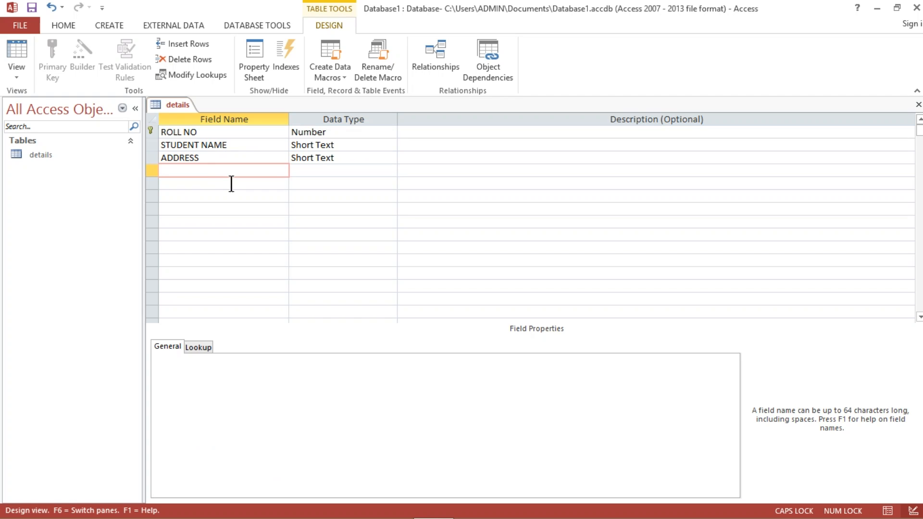
pyautogui.click(253, 157)
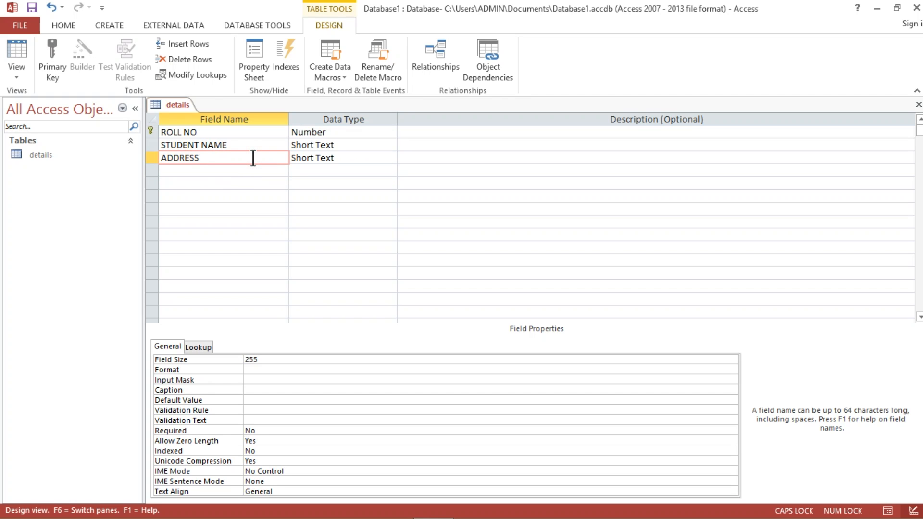
pyautogui.click(251, 172)
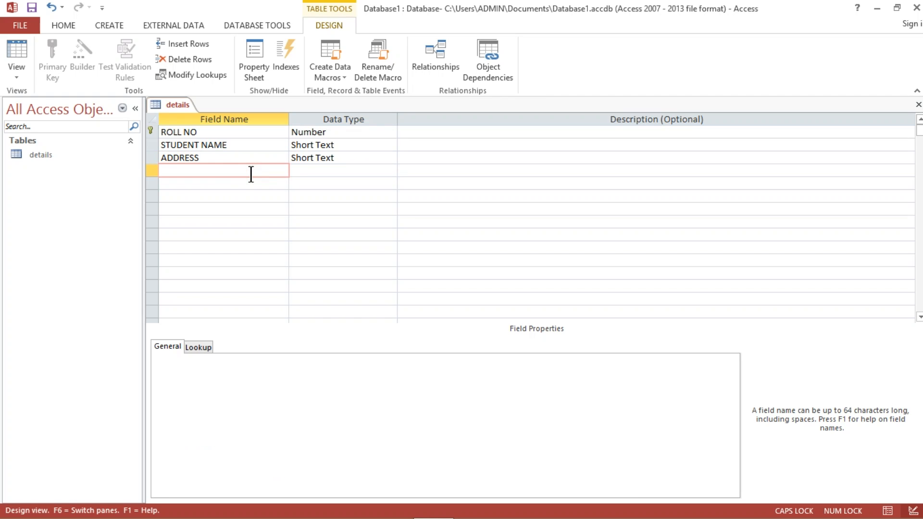
pyautogui.write('CITY')
pyautogui.click(325, 169)
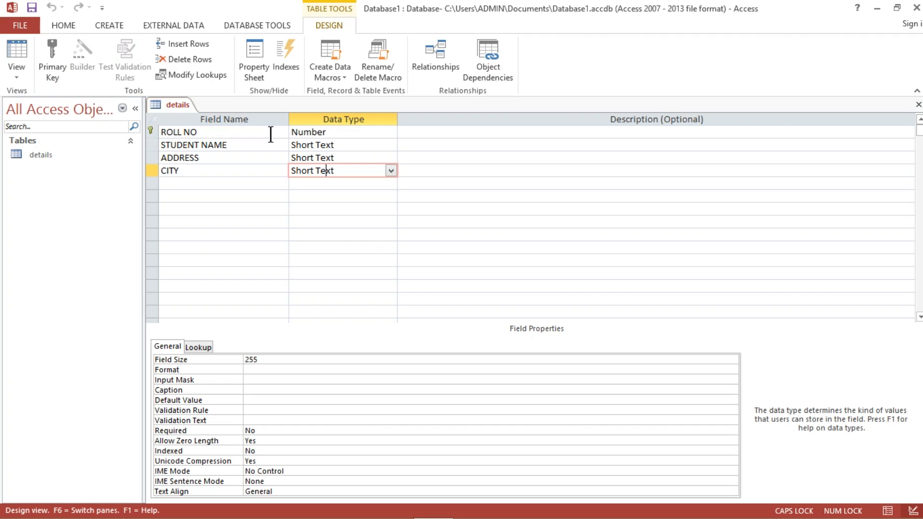
# Assign the primary key to the CITY field and move it back to the ROLL NO field.
pyautogui.click(61, 75)
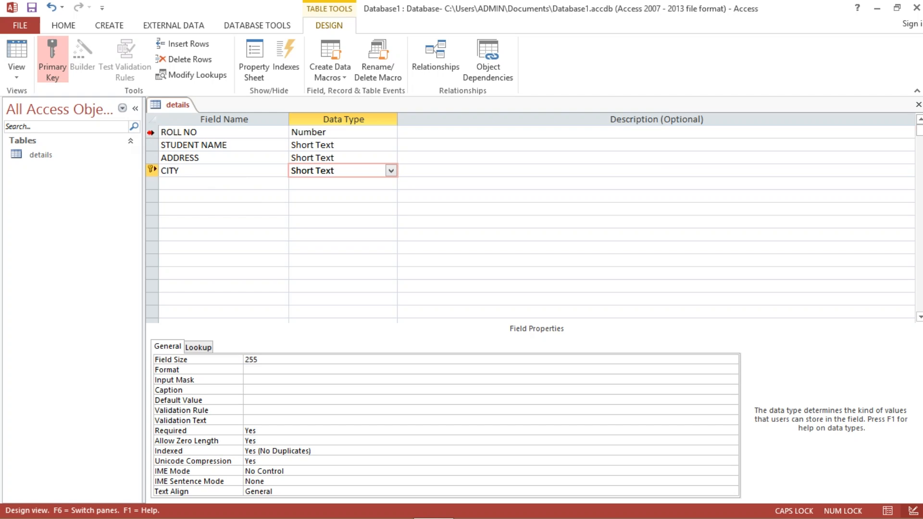
pyautogui.click(150, 132)
pyautogui.click(57, 73)
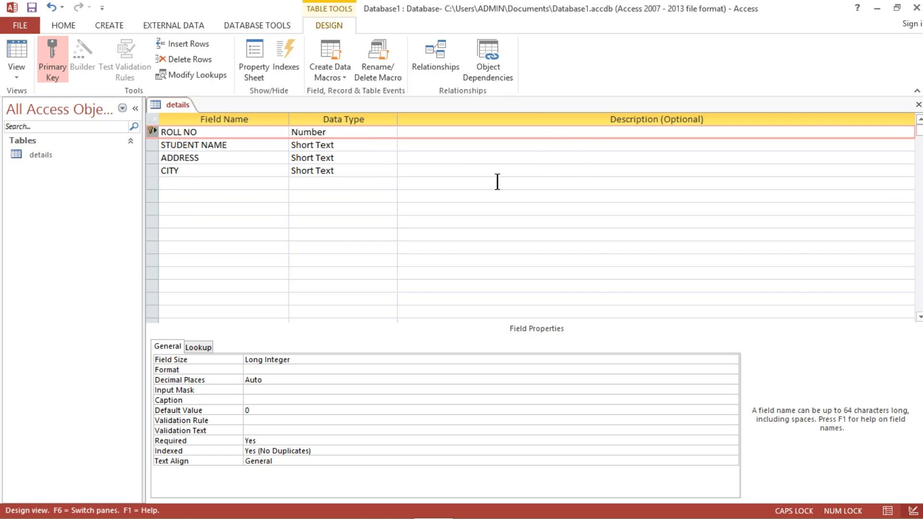
# Save the design of the details table and switch it to Datasheet View.
pyautogui.click(452, 133)
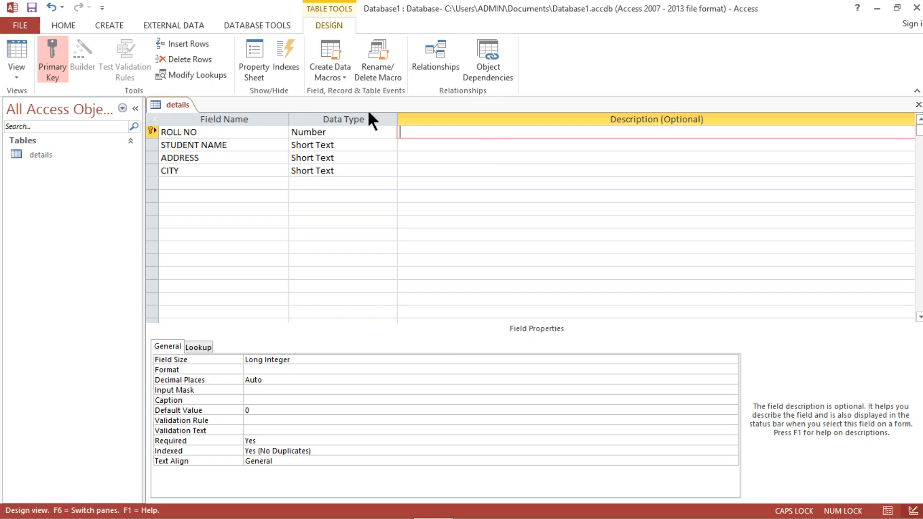
pyautogui.click(22, 69)
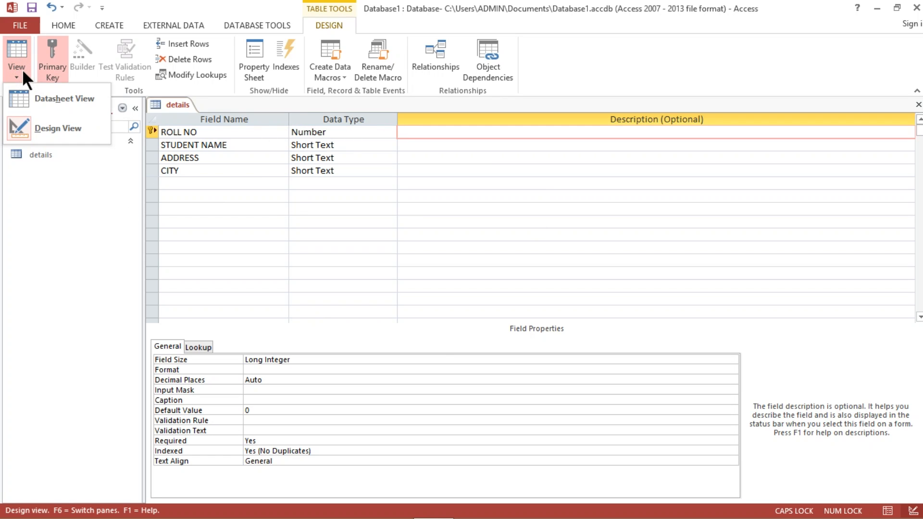
pyautogui.click(74, 97)
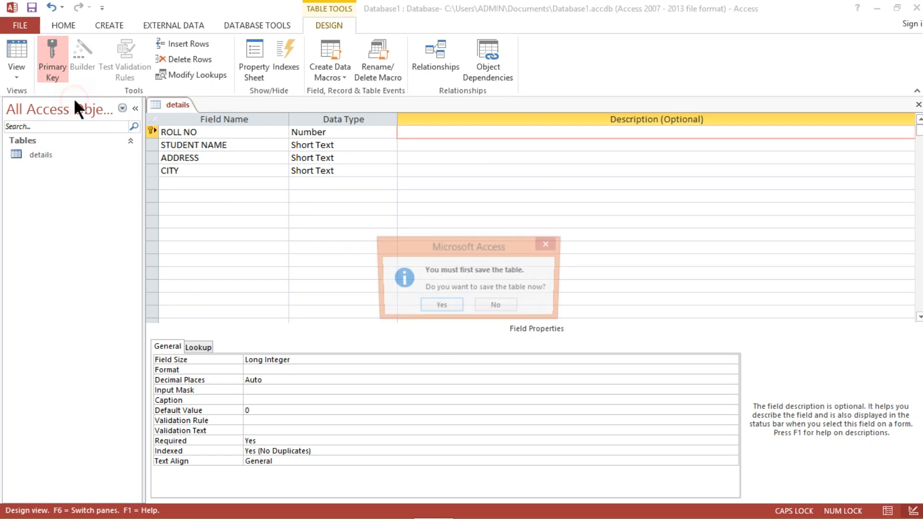
pyautogui.click(439, 307)
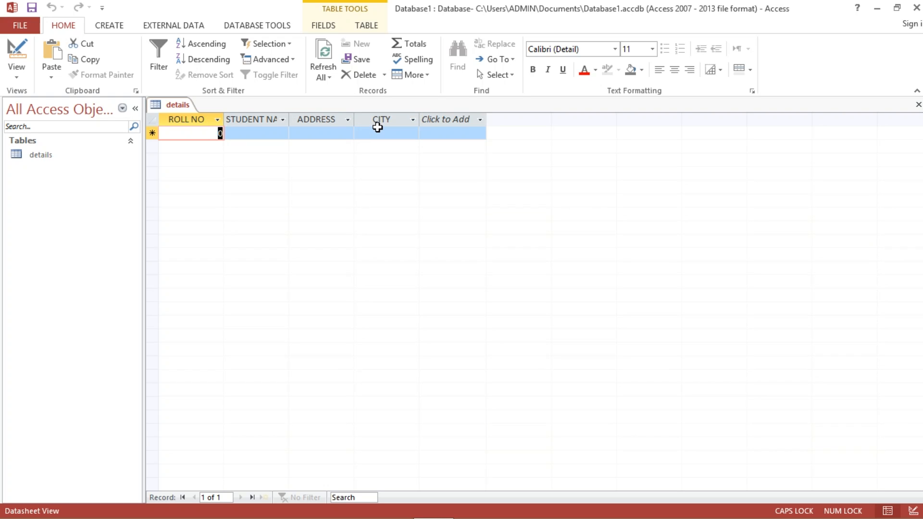
# Enter the first record with roll number 101, the student's name and address, and the city TIRUNELVELI.
pyautogui.click(186, 135)
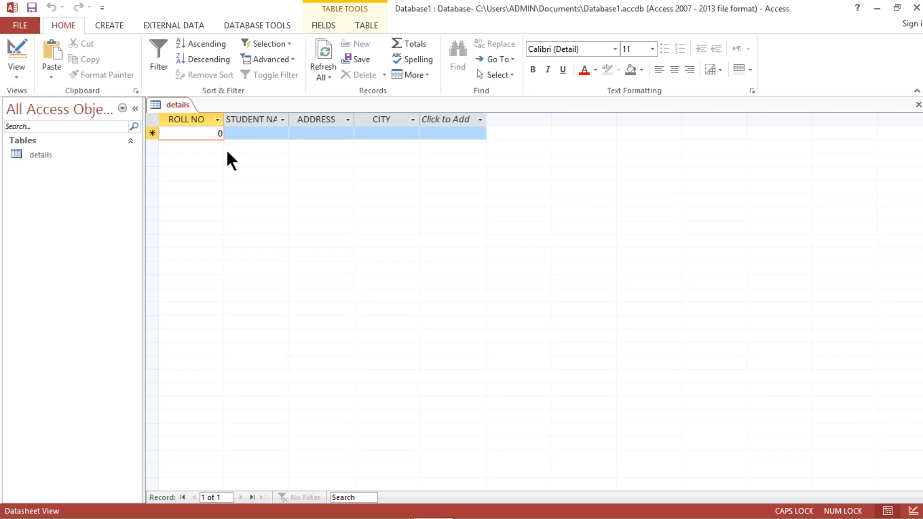
pyautogui.press('BackSpace')
pyautogui.write('101')
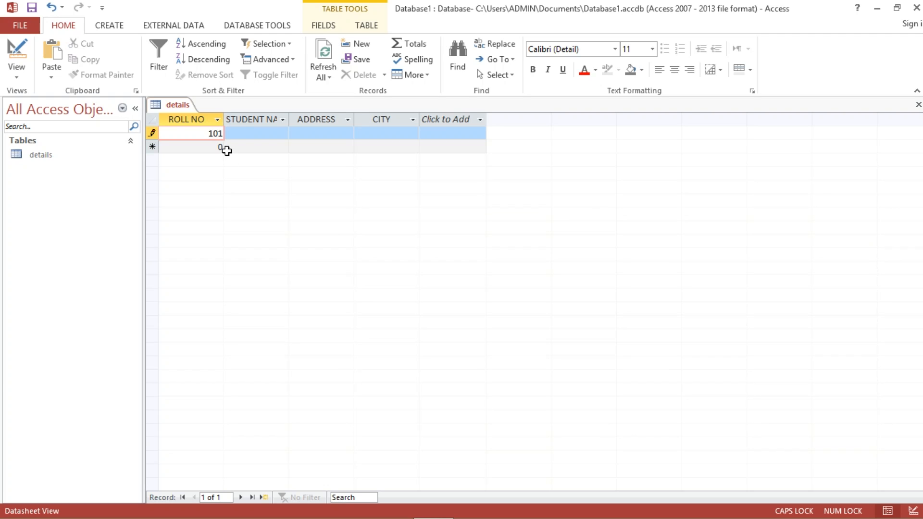
pyautogui.press('Tab')
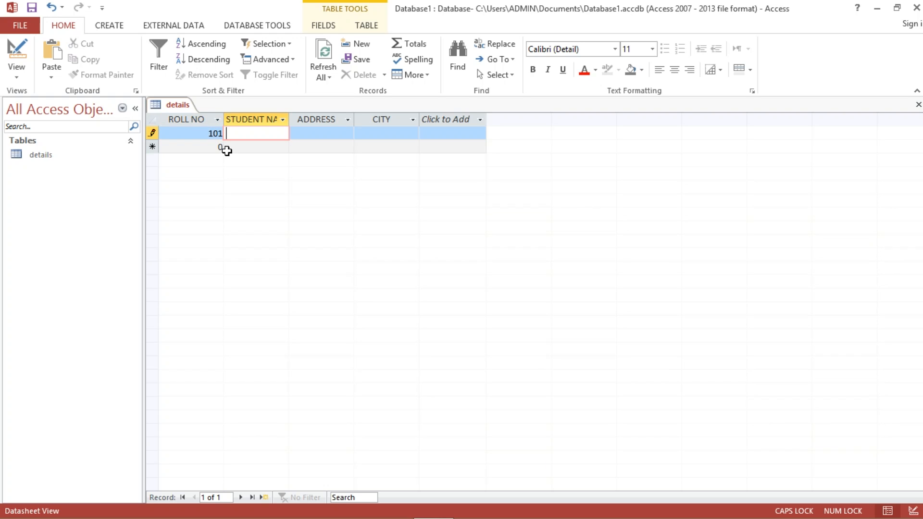
pyautogui.write('JOHN')
pyautogui.press('Tab')
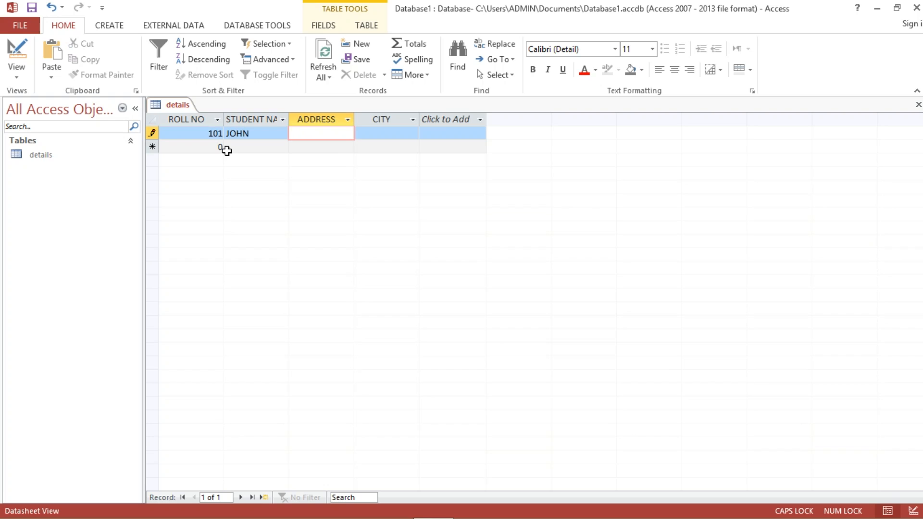
pyautogui.write('12,AN')
pyautogui.write('BU N')
pyautogui.write('AGAR')
pyautogui.press('Tab')
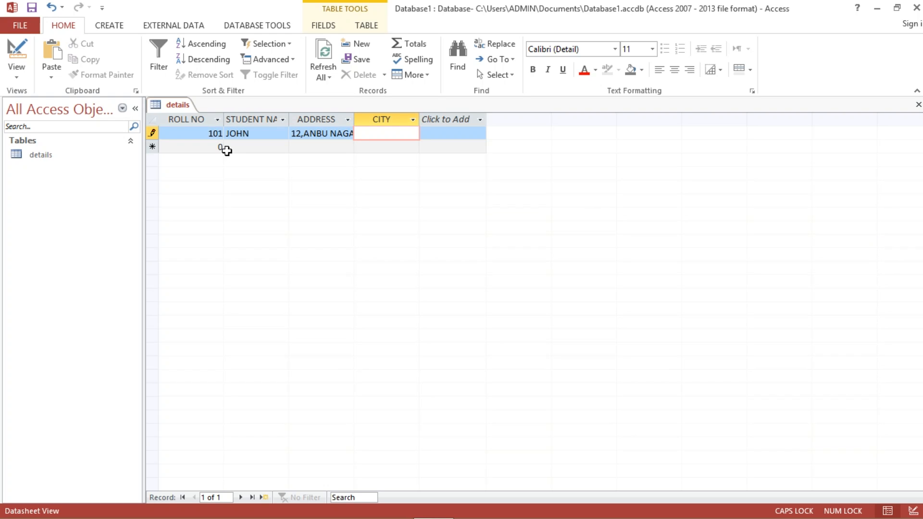
pyautogui.write('TIRUNELVELI')
# Start a second record with roll number 102 and enter the student's name.
pyautogui.click(217, 148)
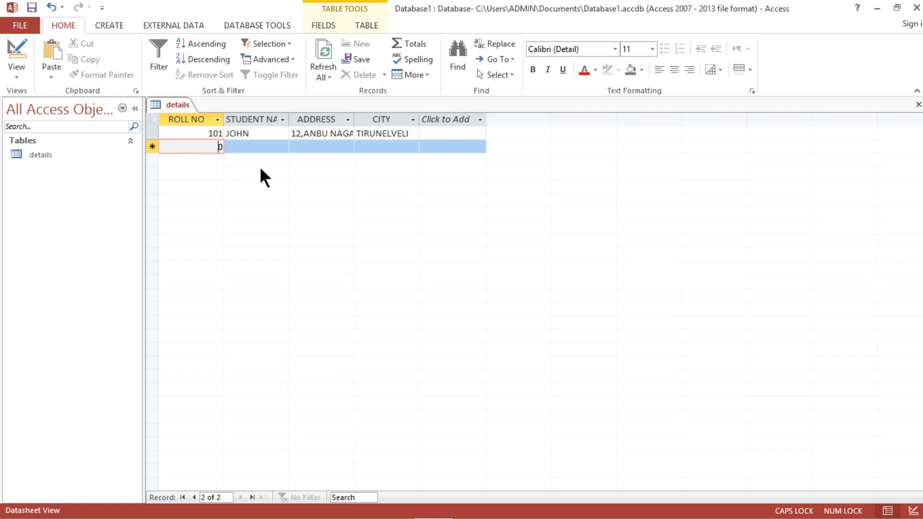
pyautogui.write('1020')
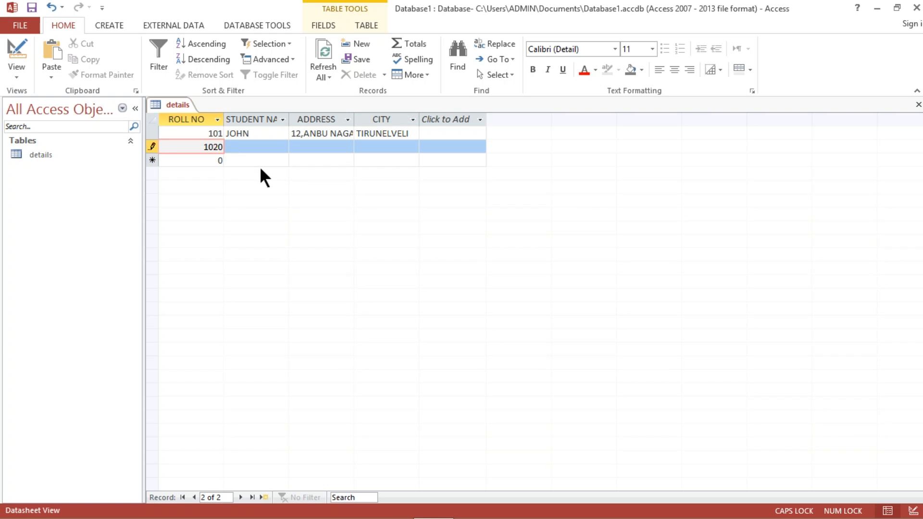
pyautogui.press('BackSpace')
pyautogui.press('BackSpace')
pyautogui.write('2')
pyautogui.press('Tab')
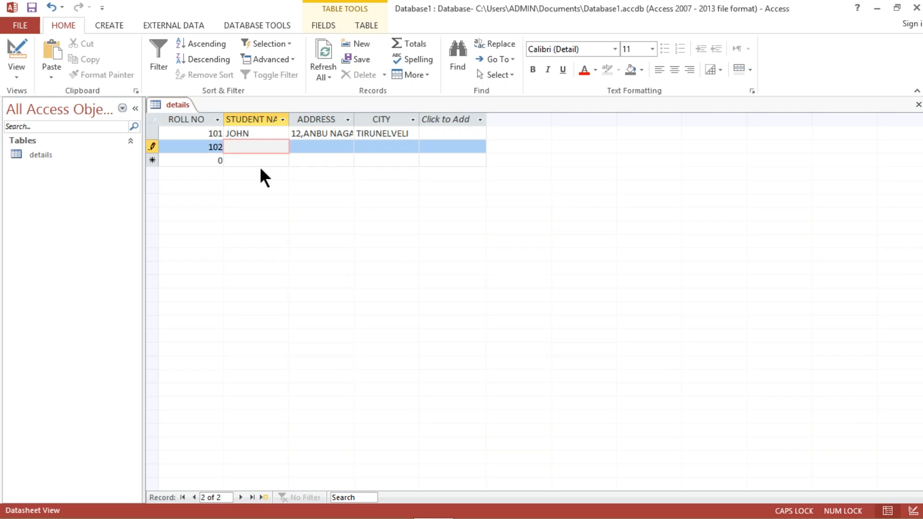
pyautogui.write('RAVI')
pyautogui.press('Tab')
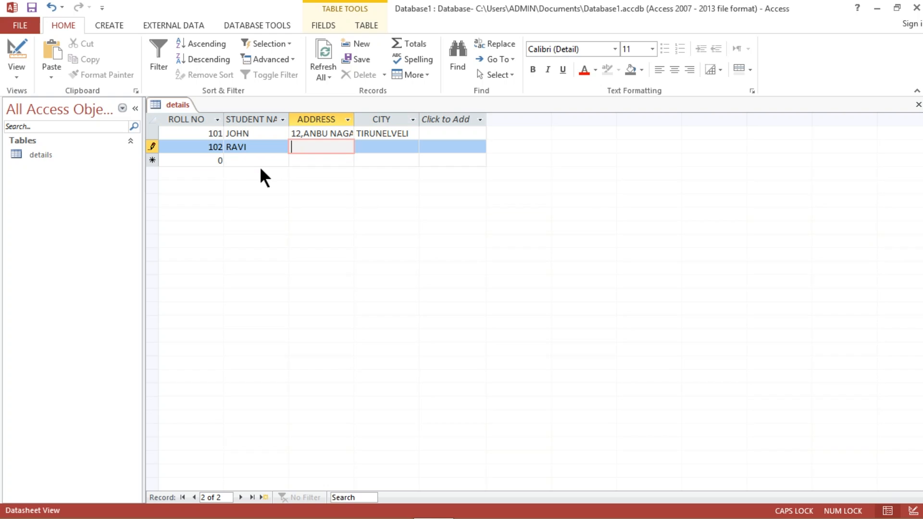
# Complete the second record with the student's address and the city TIRUNELVELI.
pyautogui.write('10')
pyautogui.write(',')
pyautogui.write('ASHOK')
pyautogui.write(' NAGAR')
pyautogui.press('Tab')
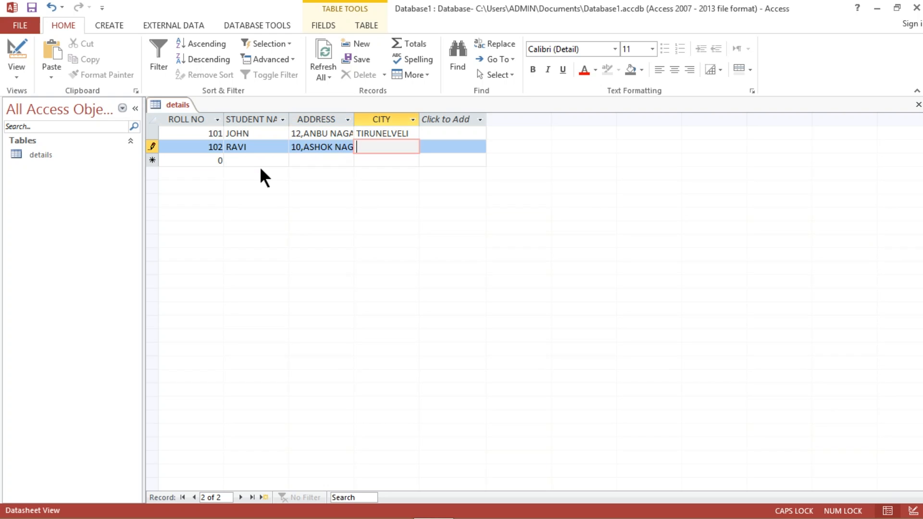
pyautogui.write('TIRUNELVELI')
pyautogui.press('Tab')
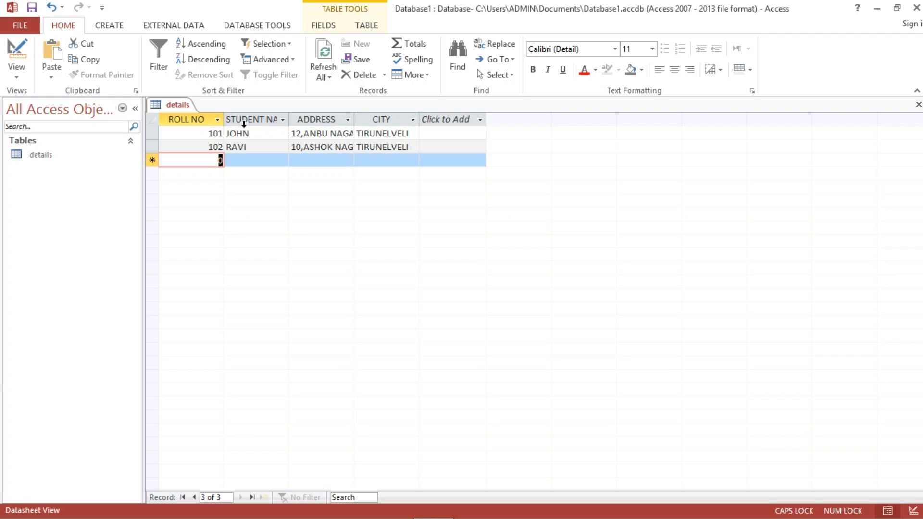
# Check the Indexed property of the ROLL NO field in Design View and return to Datasheet View.
pyautogui.click(23, 67)
pyautogui.click(56, 123)
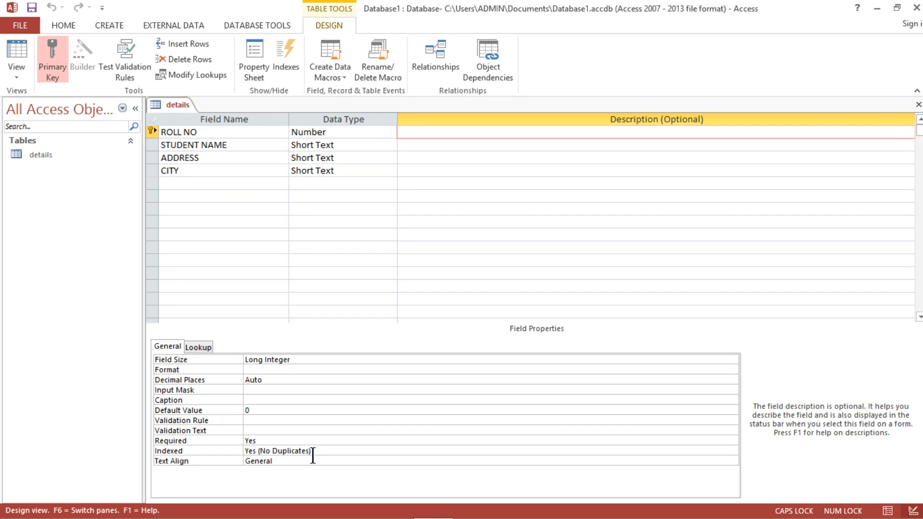
pyautogui.click(19, 65)
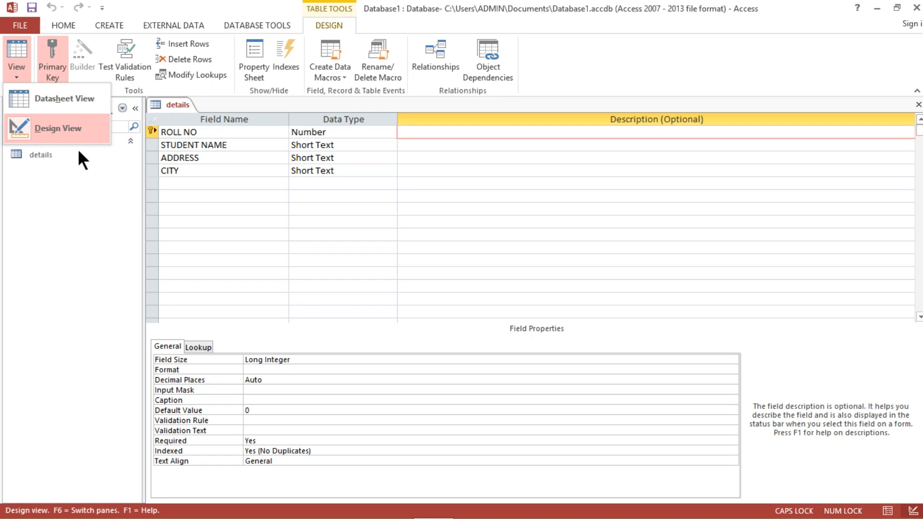
pyautogui.click(67, 99)
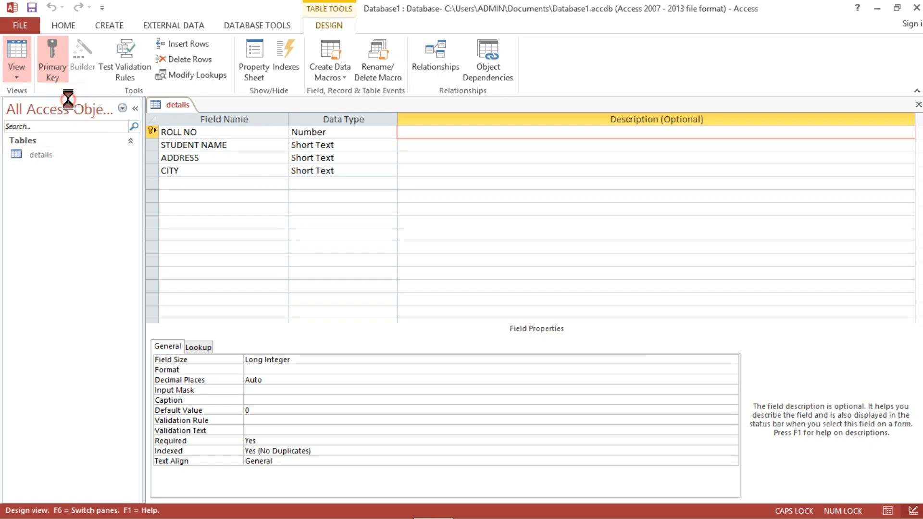
# Start a third record with the duplicate roll number 101 and enter the student's name.
pyautogui.click(221, 160)
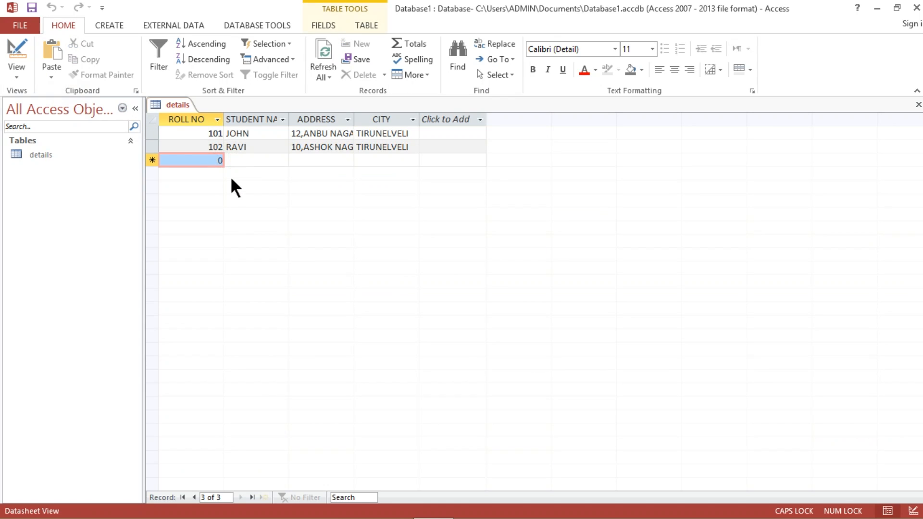
pyautogui.write('101')
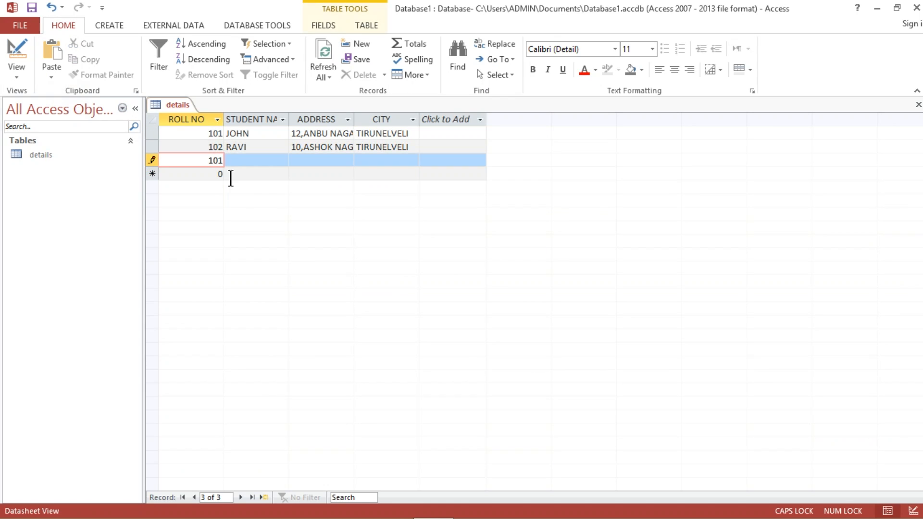
pyautogui.press('Tab')
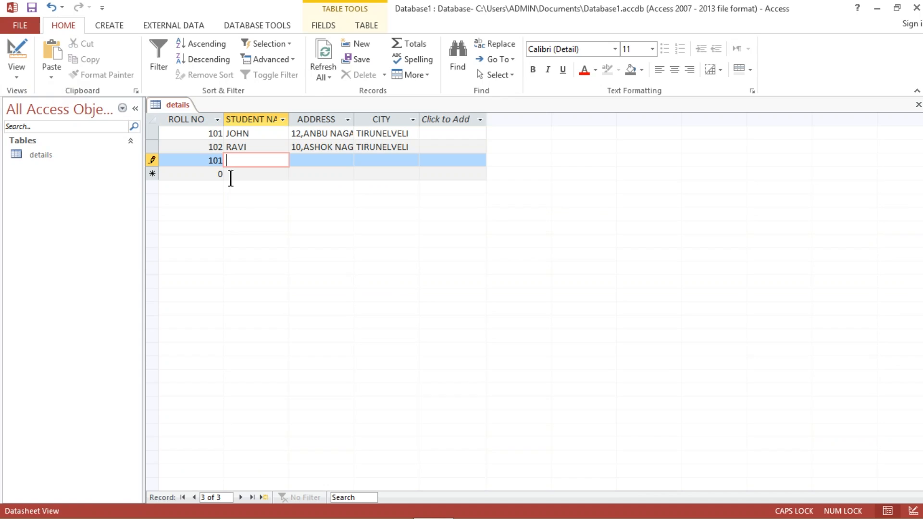
pyautogui.write('SUNDAR')
pyautogui.press('Tab')
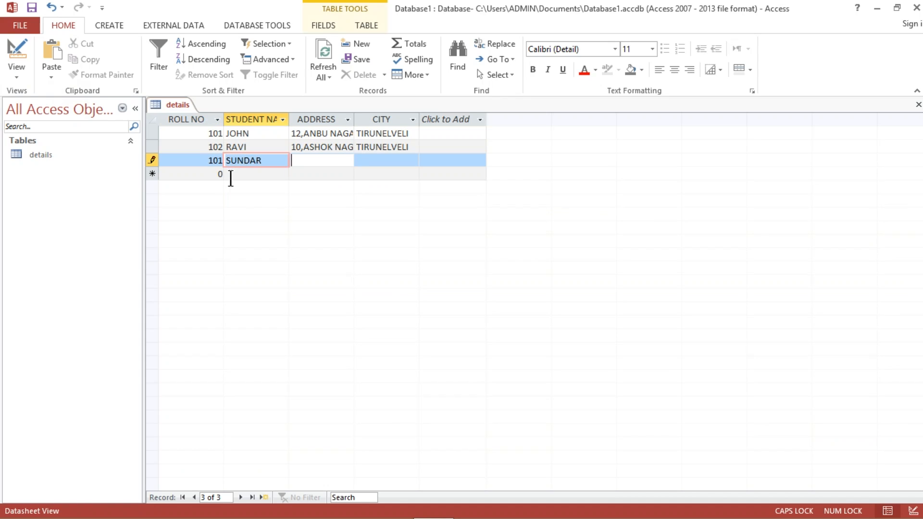
# Fill in the third record's address and the city TIRUNELVELI, and try to commit the record with its duplicate roll number.
pyautogui.write('14')
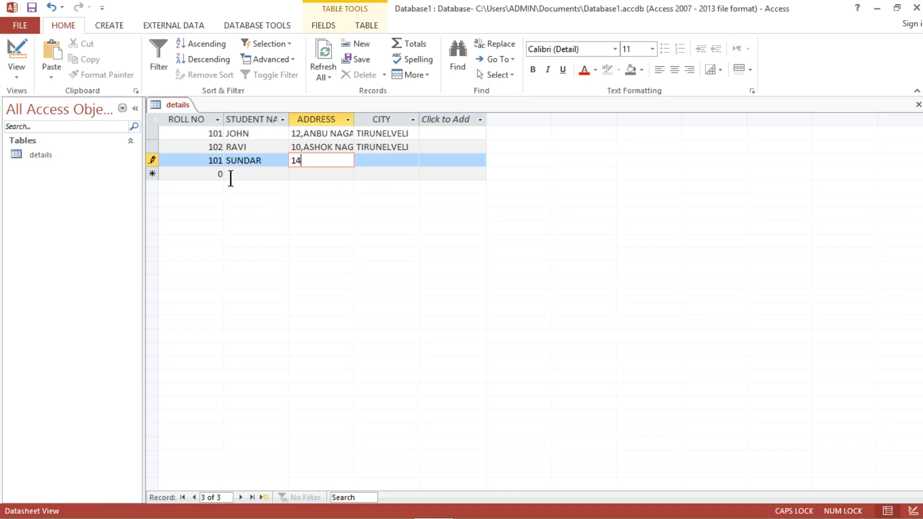
pyautogui.write(',')
pyautogui.write('KAMAL N')
pyautogui.write('AGAR')
pyautogui.press('Tab')
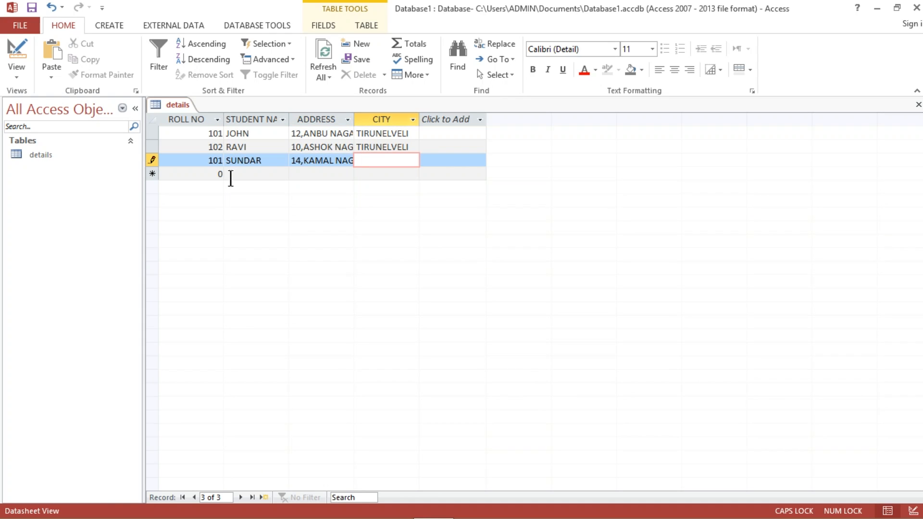
pyautogui.write('TIRUNELVEL')
pyautogui.write('I')
pyautogui.click(230, 176)
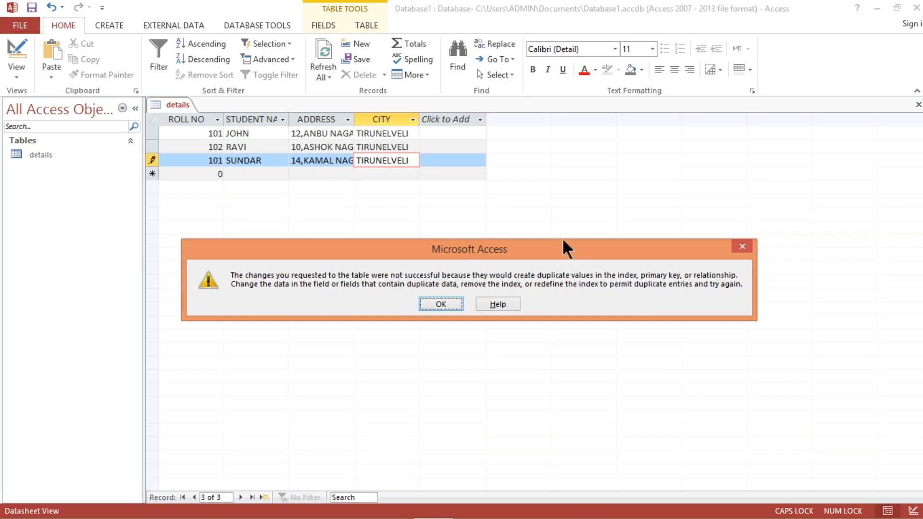
pyautogui.click(443, 308)
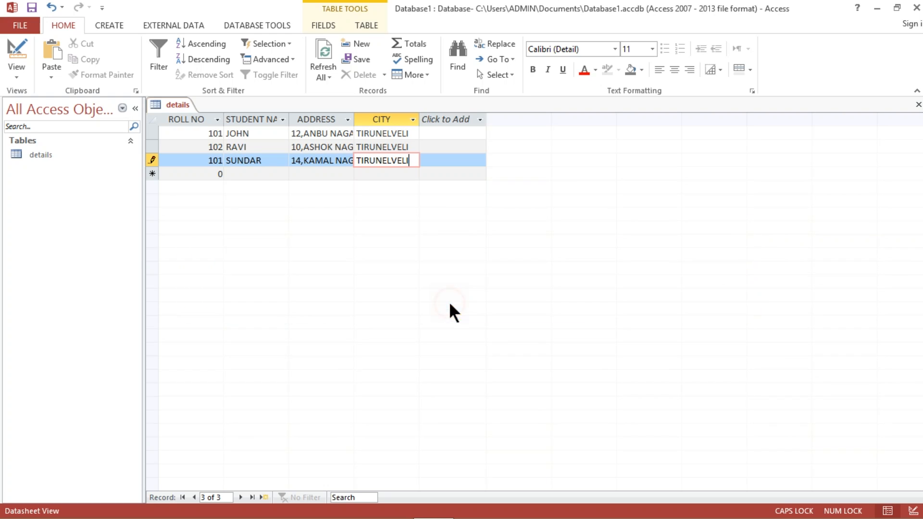
# Change the third record's roll number to 103 and commit the record.
pyautogui.click(218, 162)
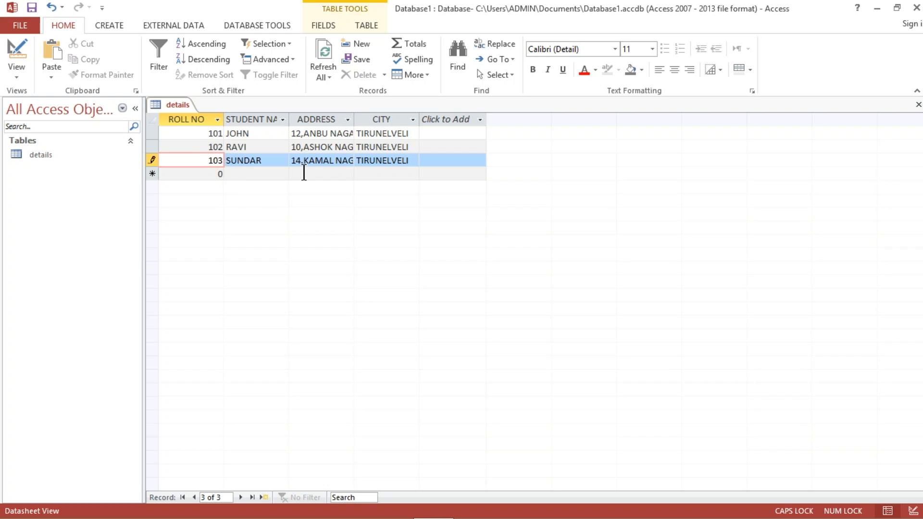
pyautogui.click(408, 163)
pyautogui.press('Tab')
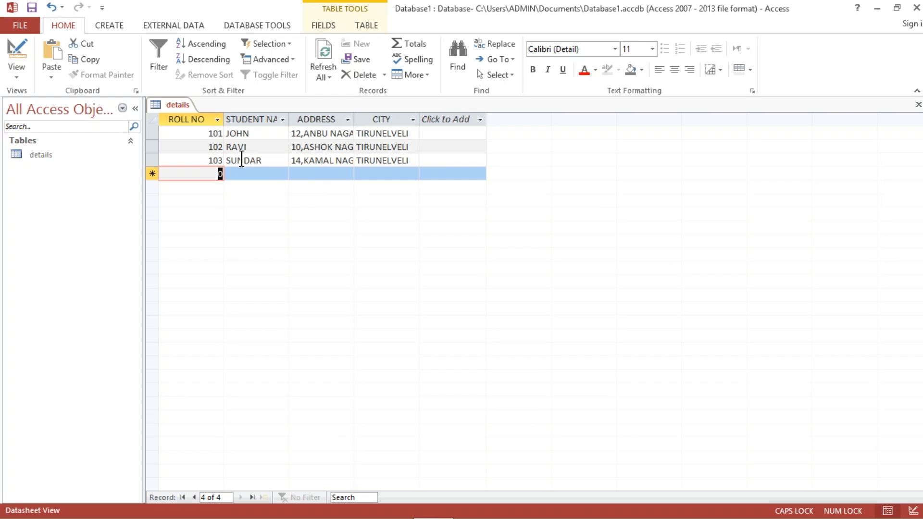
# Set the STUDENT NAME field's validation rule to Is Not Null in Design View and save, testing existing data against the rule.
pyautogui.click(17, 57)
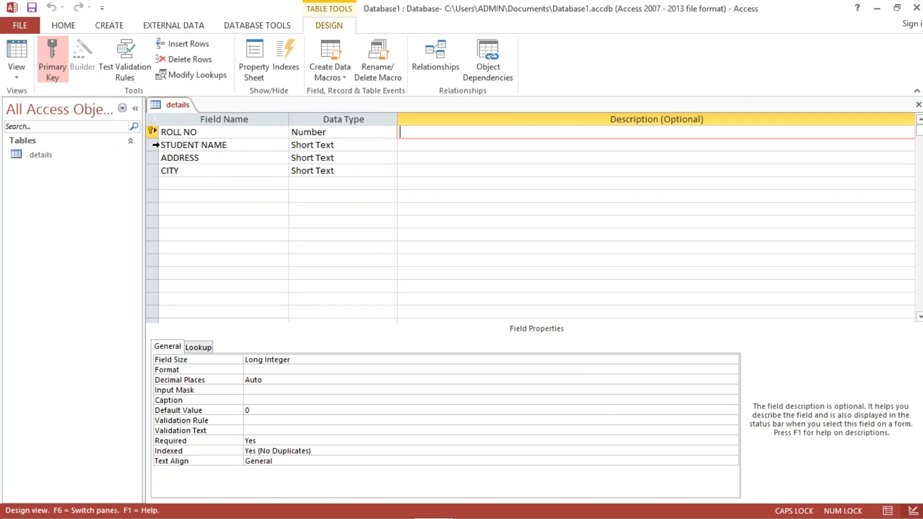
pyautogui.click(155, 145)
pyautogui.scroll(-1, 312, 374)
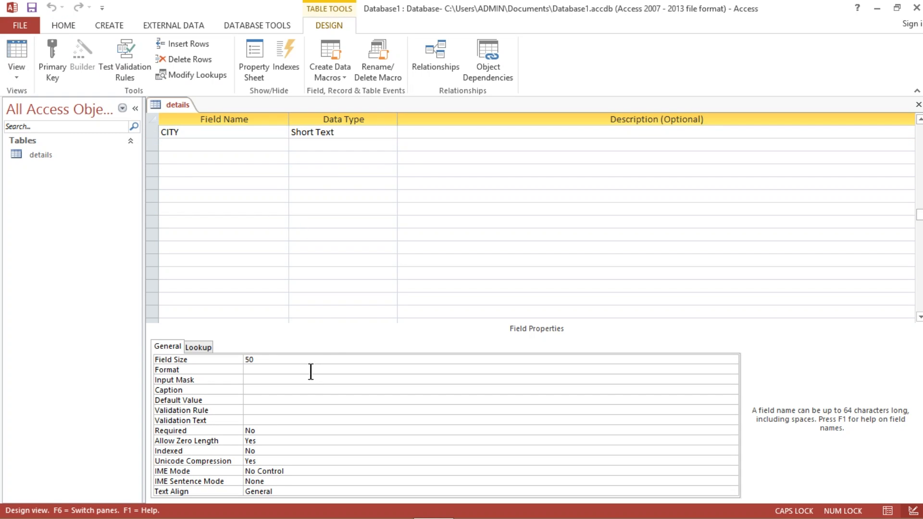
pyautogui.scroll(1, 221, 381)
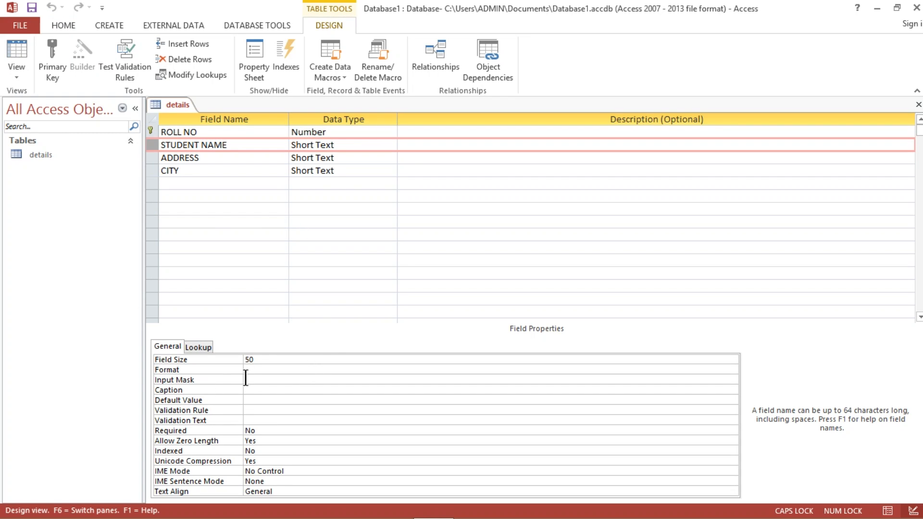
pyautogui.click(247, 410)
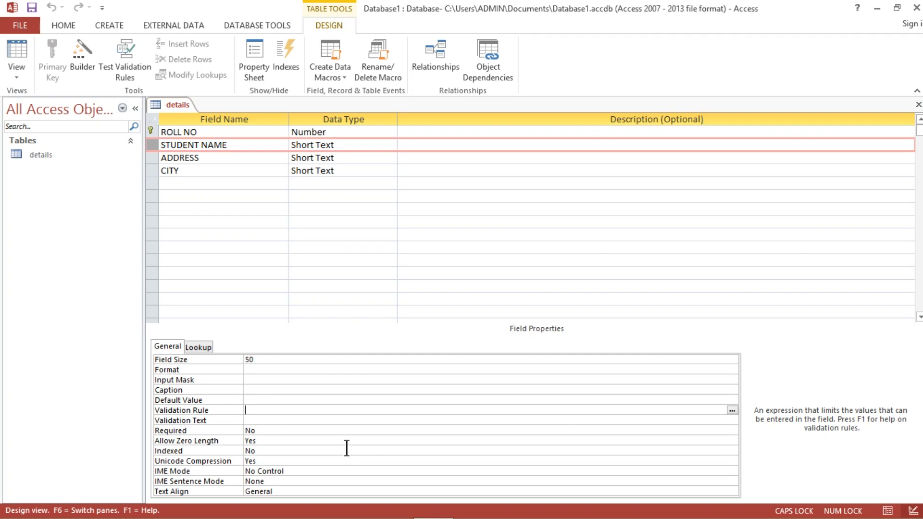
pyautogui.write('IS NOT NULL')
pyautogui.hotkey('ctrl', 's')
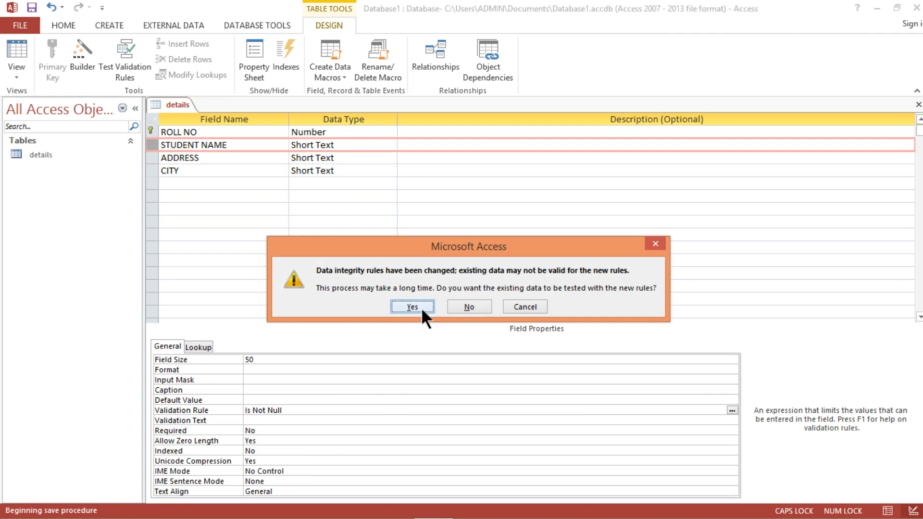
pyautogui.click(421, 307)
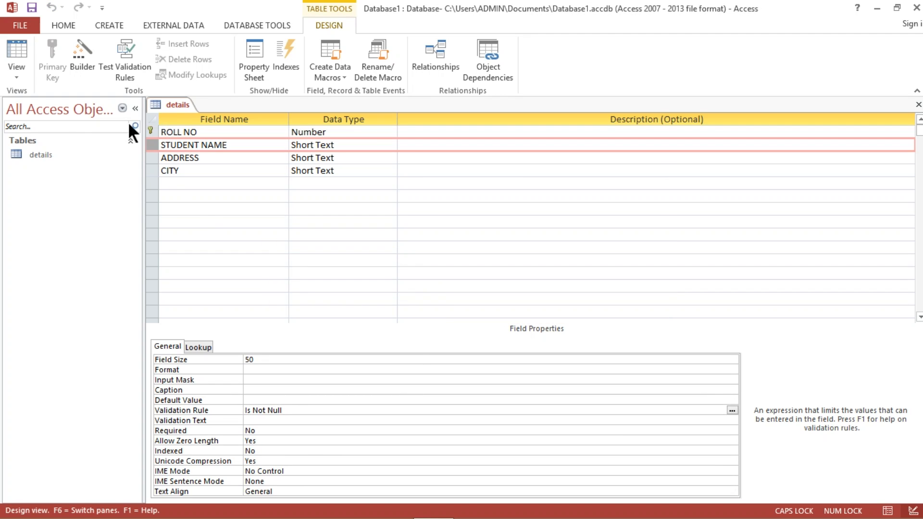
# Return to Datasheet View and start a fourth record with roll number 104 and the student's name.
pyautogui.click(20, 56)
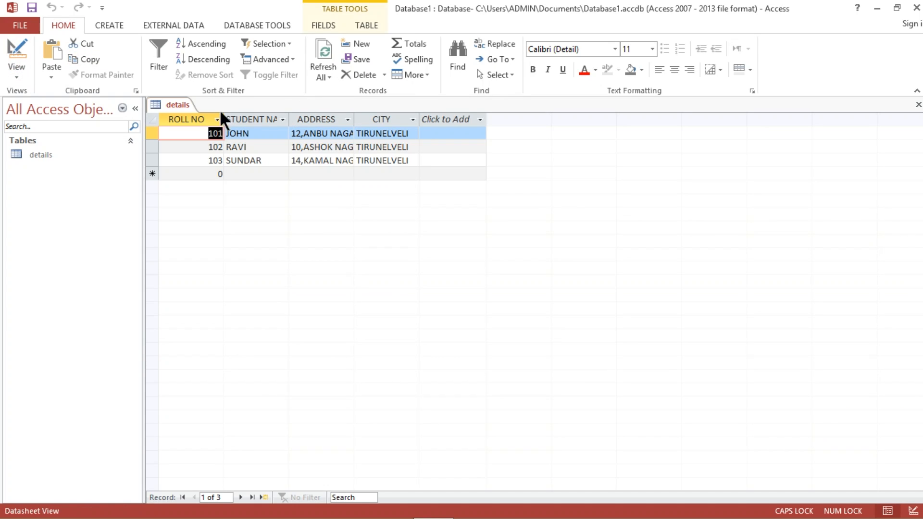
pyautogui.click(218, 175)
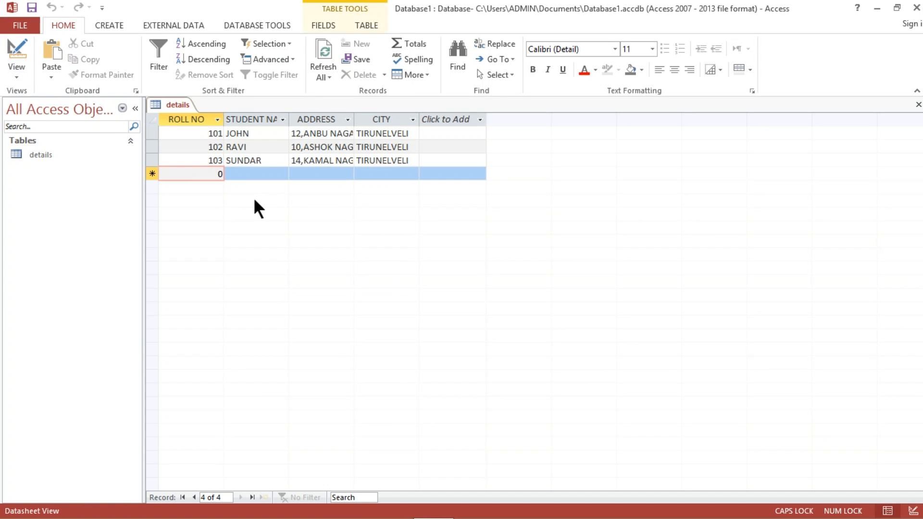
pyautogui.write('1040')
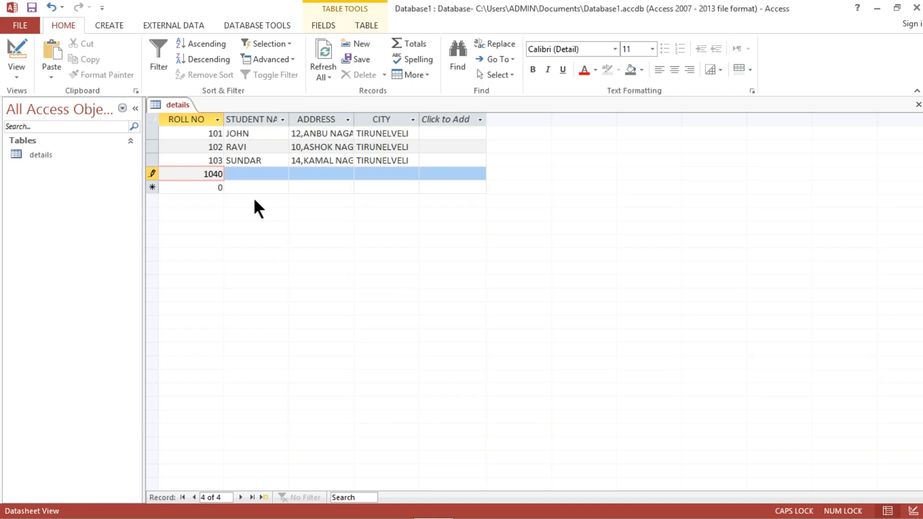
pyautogui.press('BackSpace')
pyautogui.press('BackSpace')
pyautogui.write('4')
pyautogui.press('Tab')
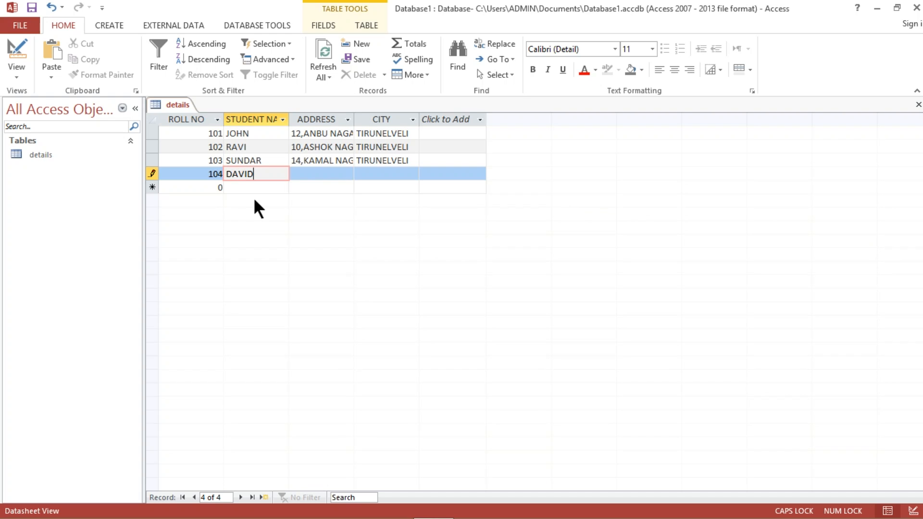
pyautogui.press('Tab')
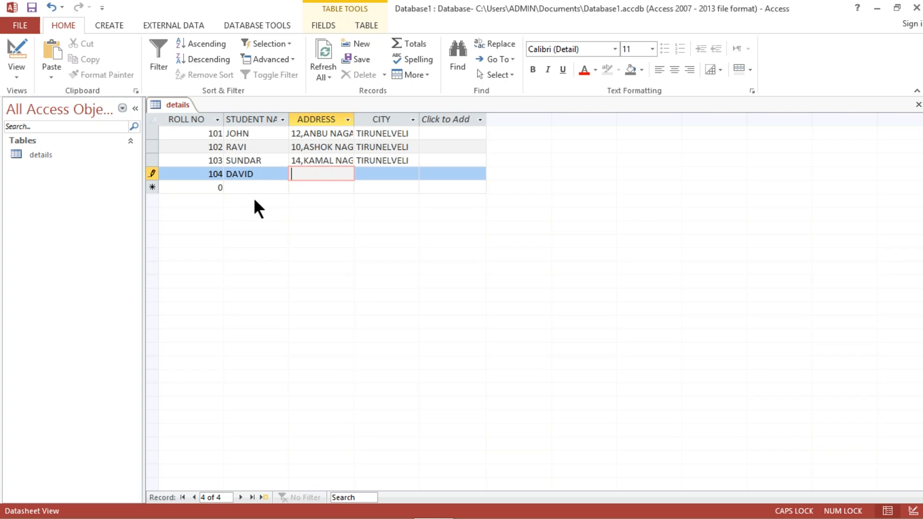
# Fill in the fourth record's address and the city TIRUNELVELI, and commit the record.
pyautogui.write('14')
pyautogui.write(',')
pyautogui.write('KIRU')
pyautogui.write('BAI')
pyautogui.write(' NAG')
pyautogui.write('AR')
pyautogui.press('Tab')
pyautogui.write('TIR')
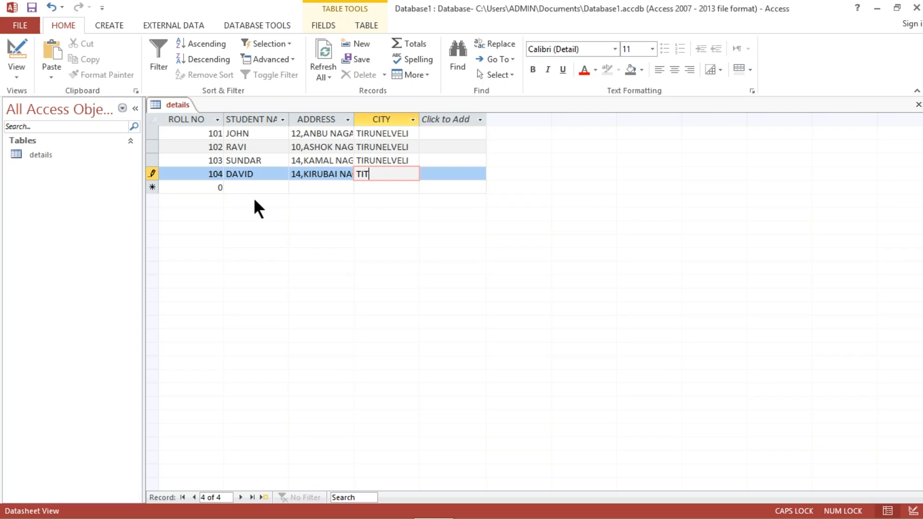
pyautogui.press('BackSpace')
pyautogui.write('RUNELVELI')
pyautogui.press('Tab')
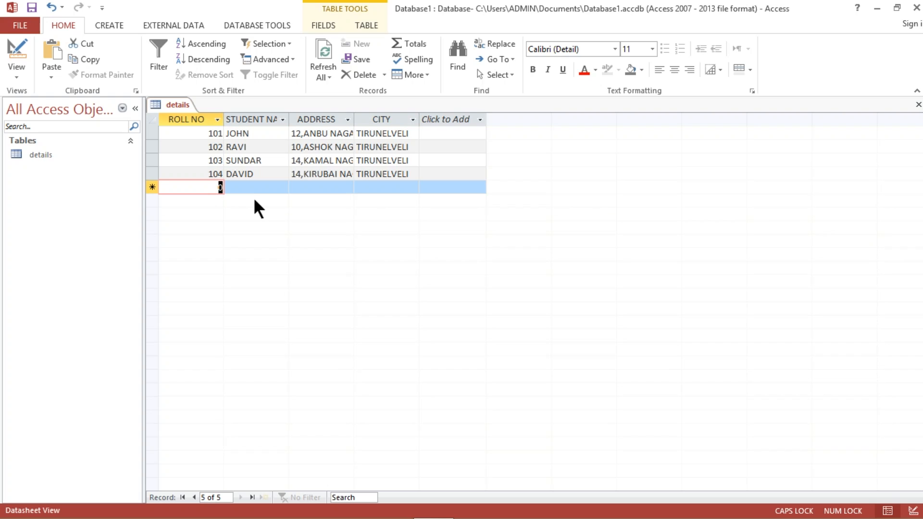
# Enter a fifth record with roll number 105, a blank student name, an address and the city TIRUNELVELI, and try to commit it.
pyautogui.press('BackSpace')
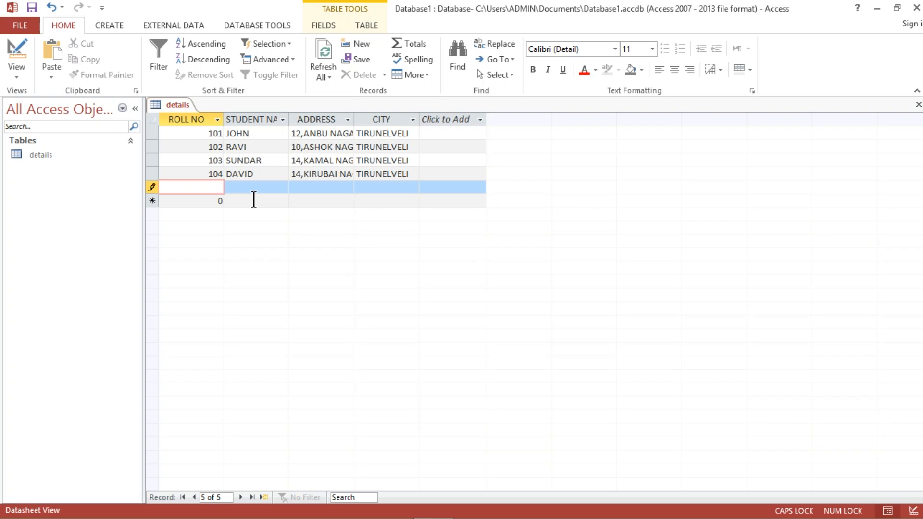
pyautogui.write('105')
pyautogui.press('Tab')
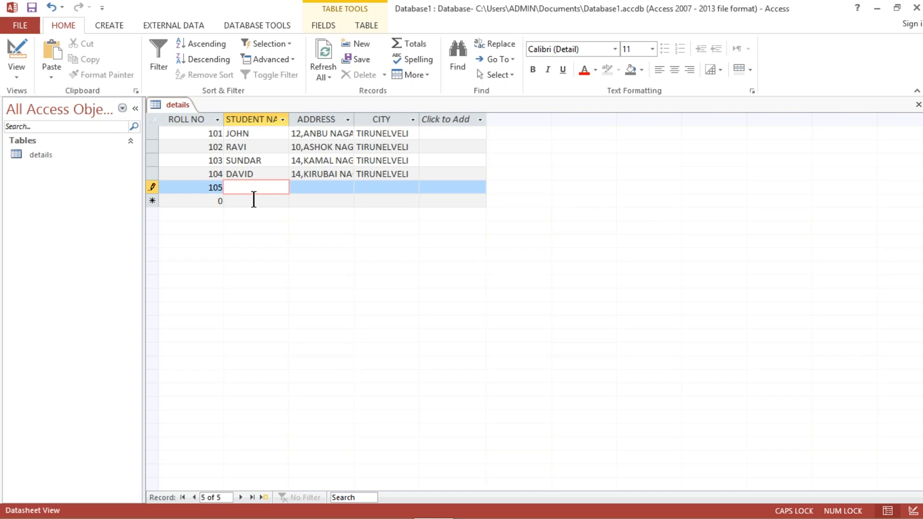
pyautogui.press('Tab')
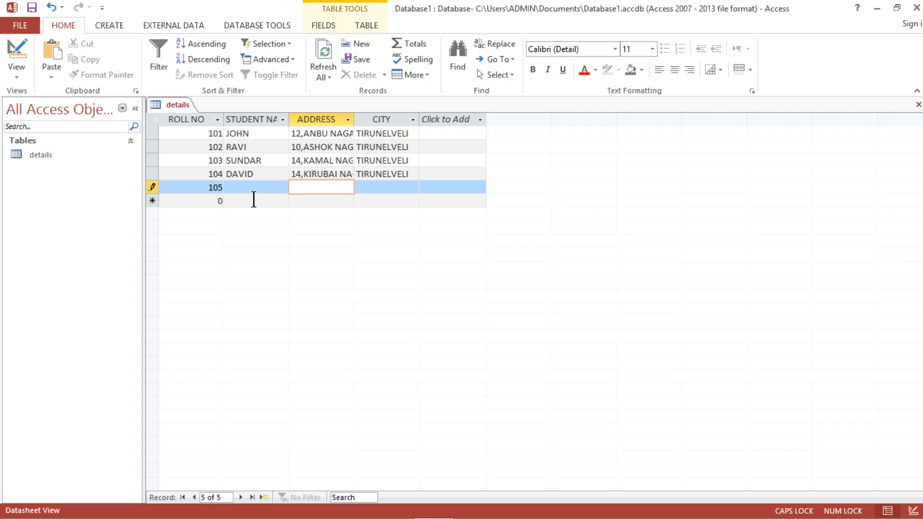
pyautogui.write('2,SRI NAGAR')
pyautogui.press('Tab')
pyautogui.write('T')
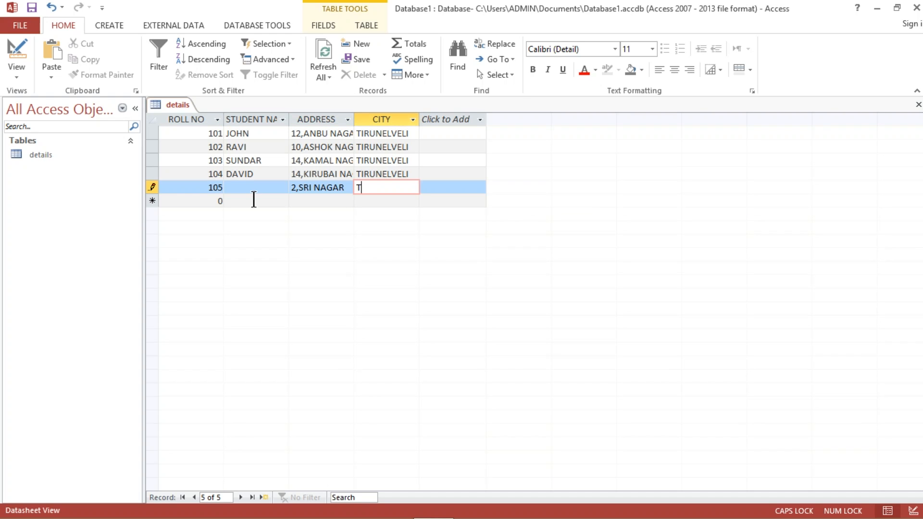
pyautogui.write('IRUNELVELI')
pyautogui.click(254, 199)
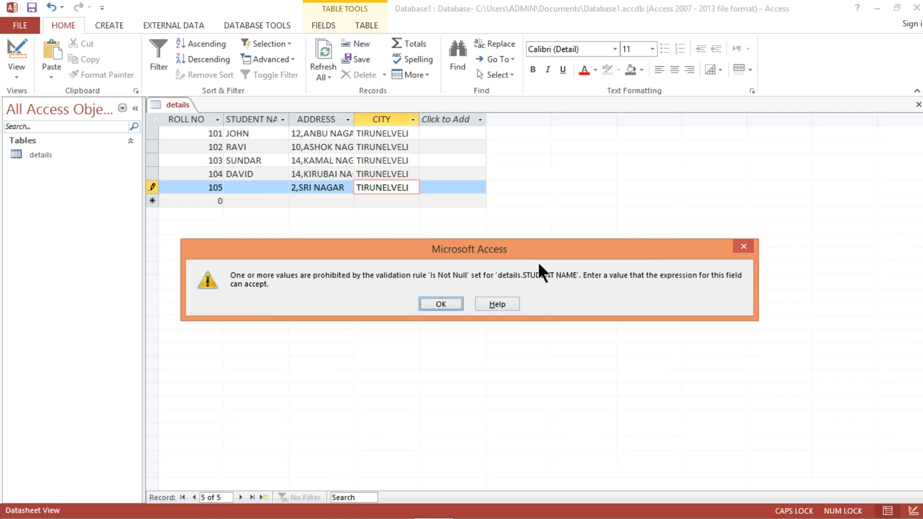
pyautogui.click(423, 304)
# Enter the missing student name in the fifth record and commit the record.
pyautogui.click(273, 188)
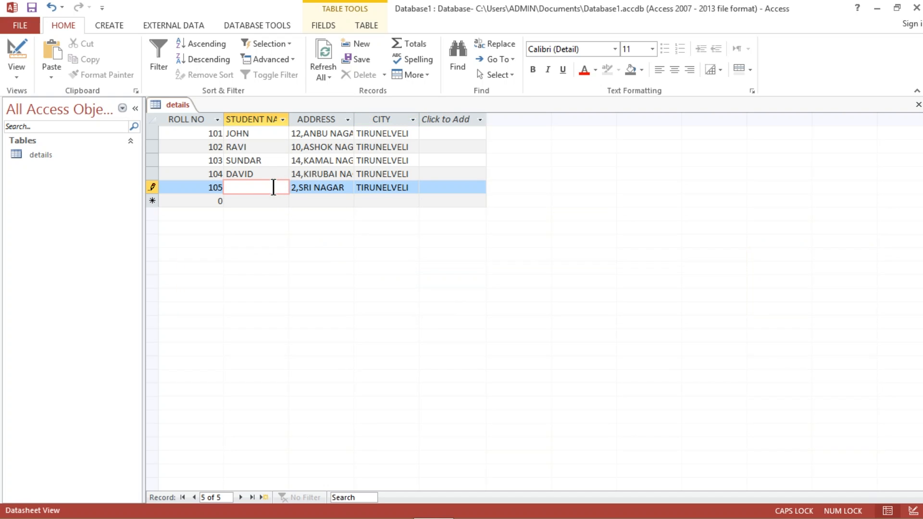
pyautogui.write('RAM')
pyautogui.click(399, 193)
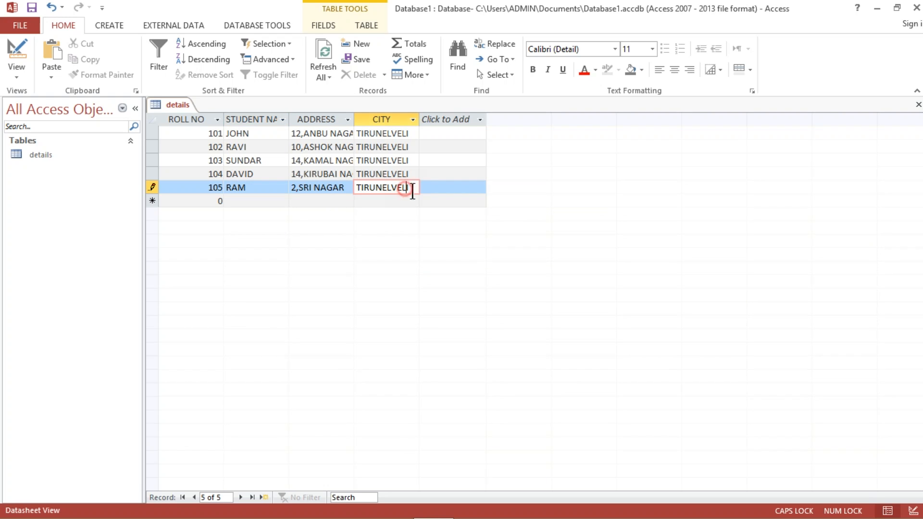
pyautogui.press('Tab')
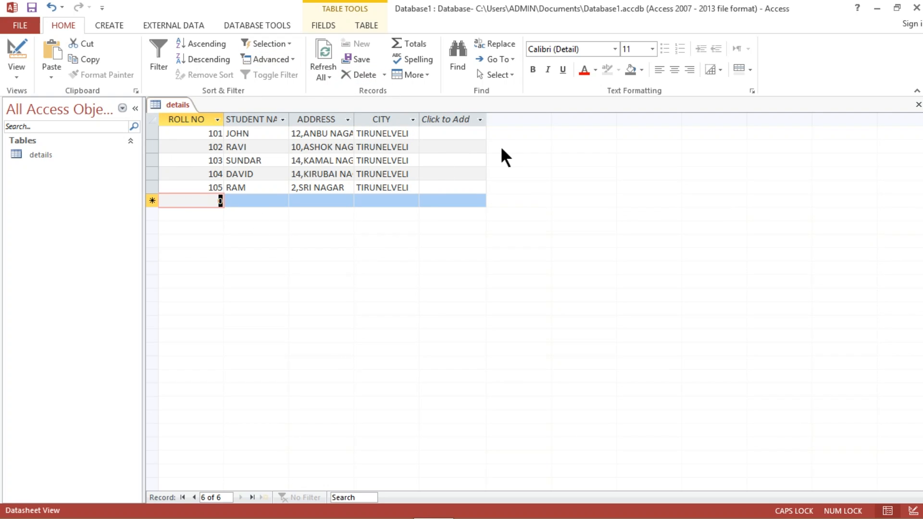
# Switch the details table between Design View and Datasheet View to compare its field design with its records, ending in Datasheet View.
pyautogui.click(24, 42)
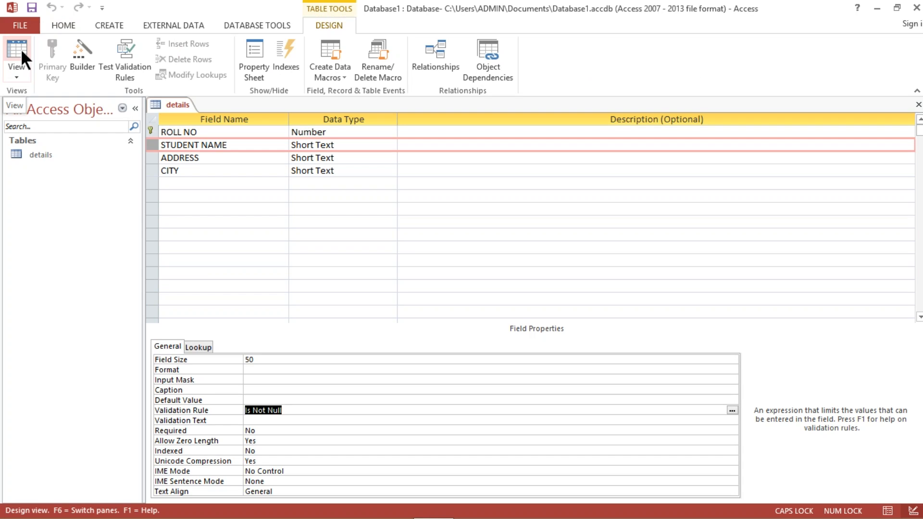
pyautogui.click(21, 48)
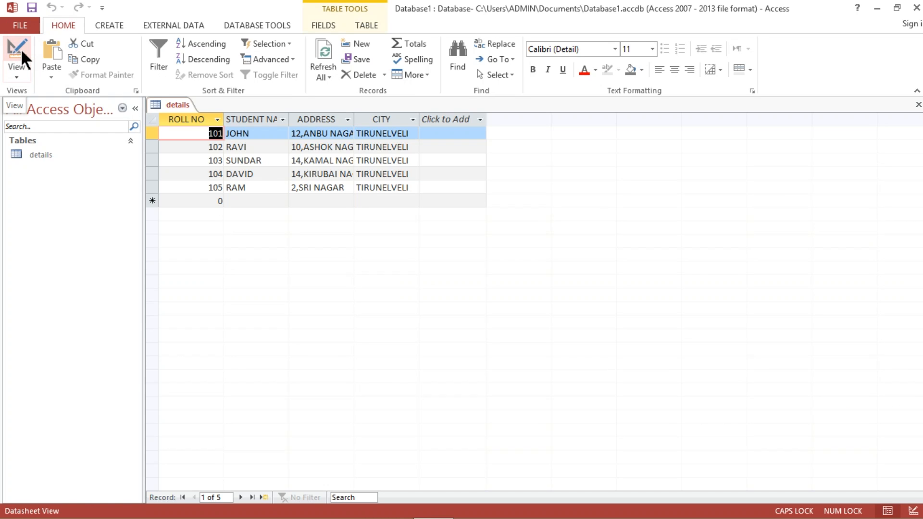
pyautogui.click(18, 75)
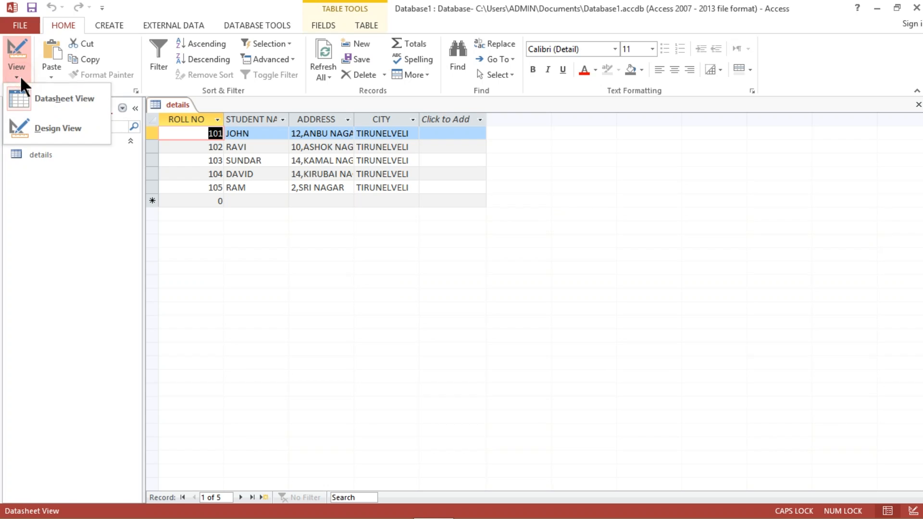
pyautogui.click(19, 45)
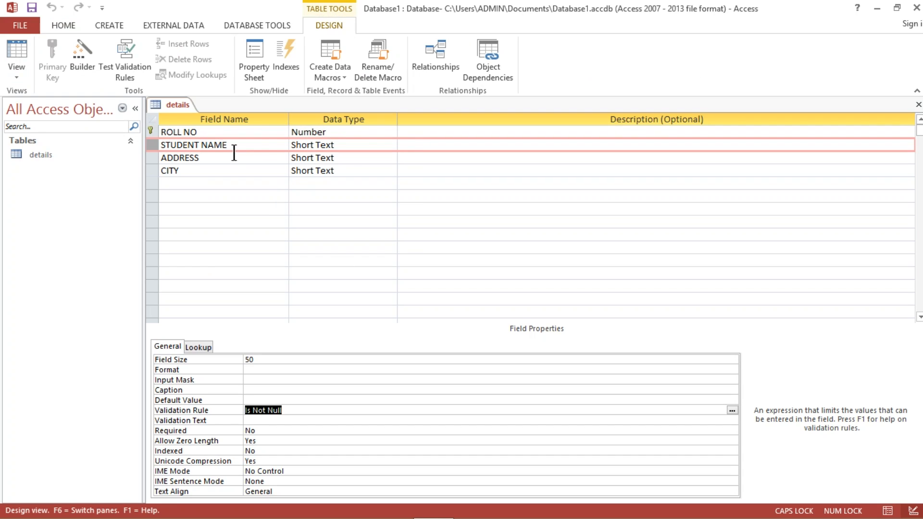
pyautogui.click(13, 56)
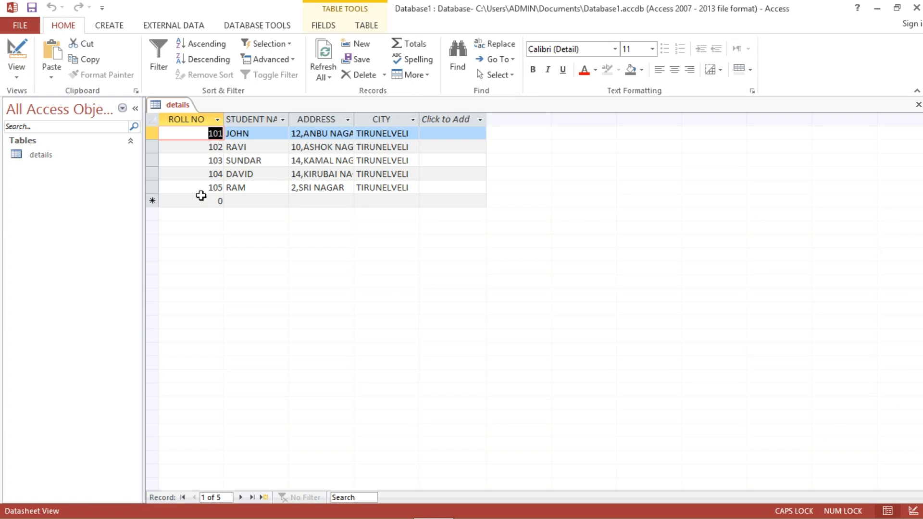